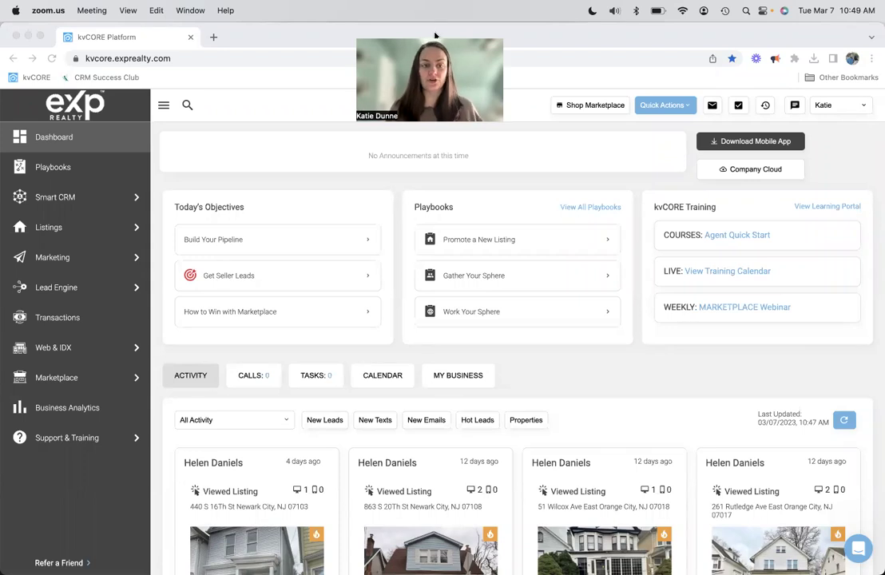
- Open the user name dropdown at top right to show My Profile, Agents, Offices and Lead Routing
left_click(846, 108)
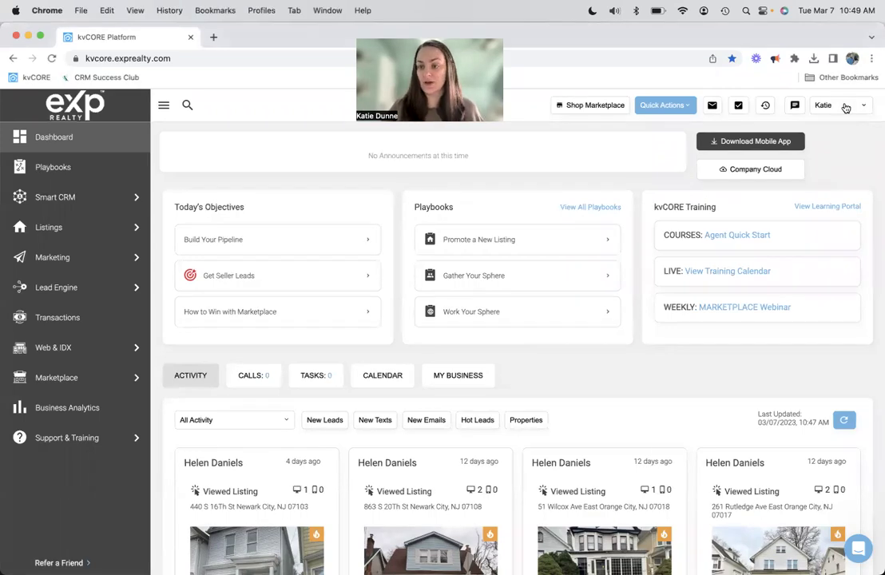
left_click(847, 108)
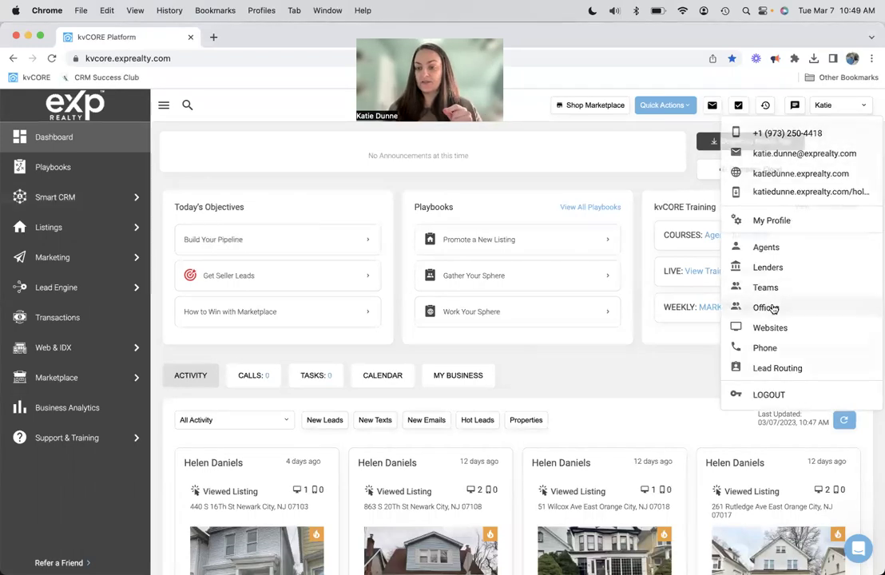
- Open the EXp Realty in New Jersey office and scroll through its Office Members list
left_click(765, 307)
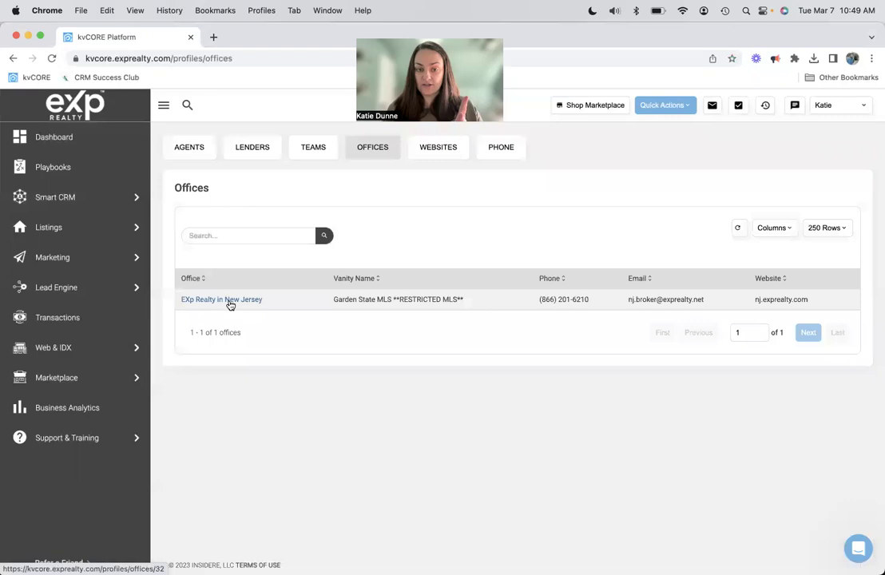
left_click(230, 301)
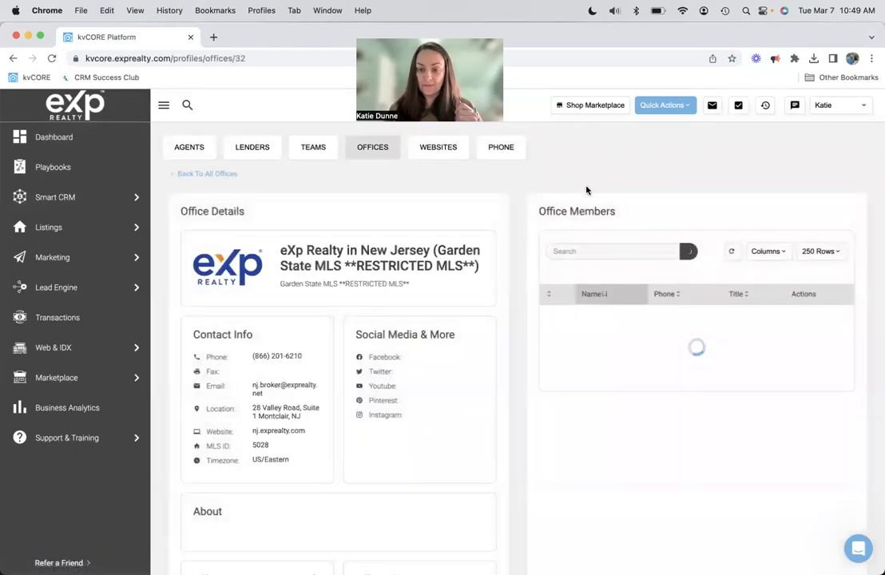
scroll(539, 297, "down", 20)
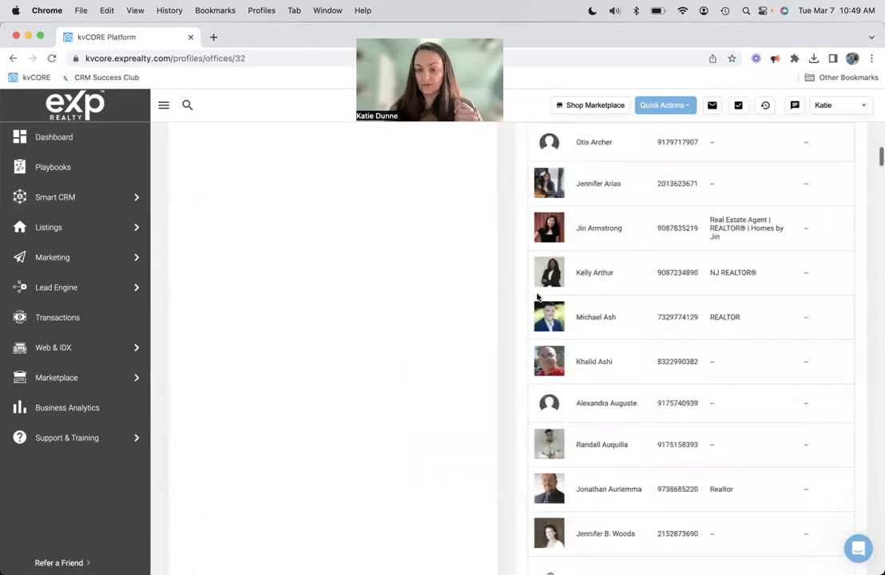
scroll(539, 297, "down", 10)
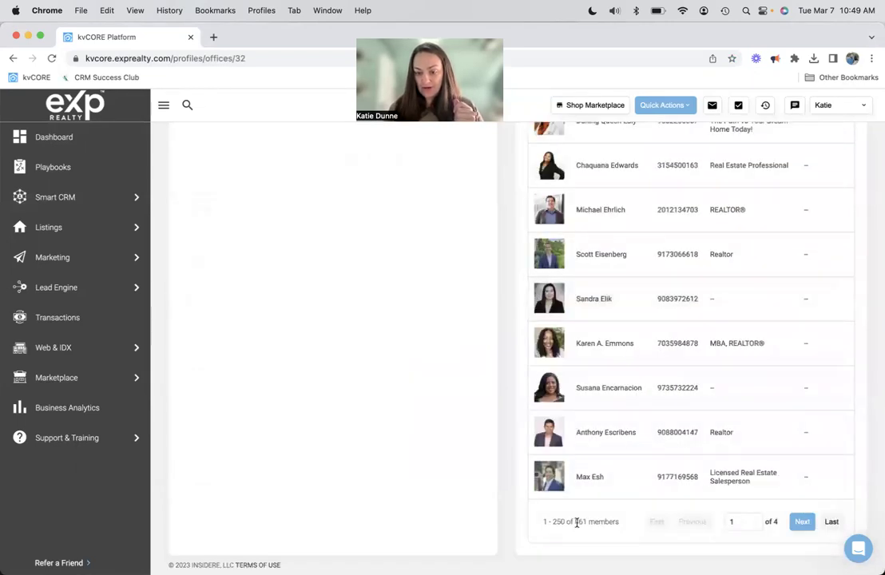
scroll(589, 522, "up", 1)
scroll(588, 522, "up", 20)
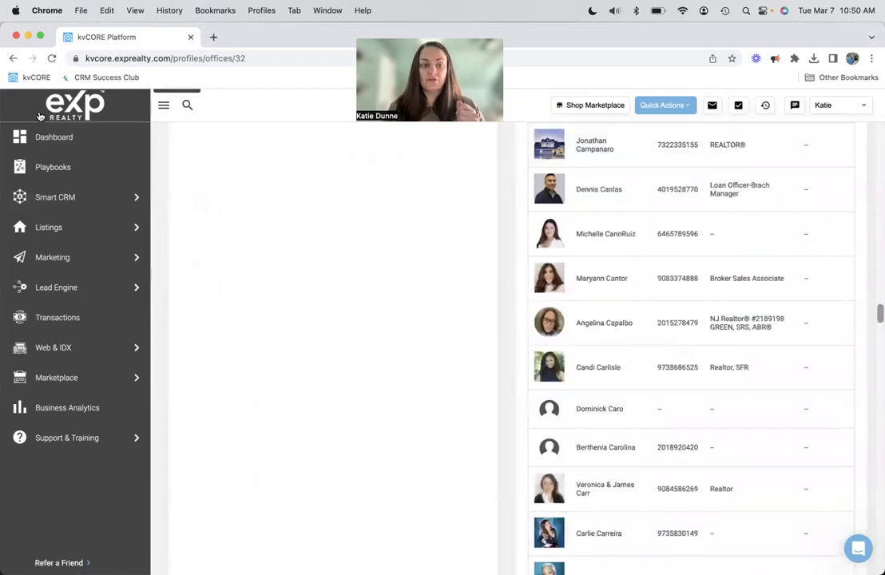
left_click(40, 143)
- Reopen the user name dropdown over the dashboard to show profile, offices and phone options
left_click(844, 106)
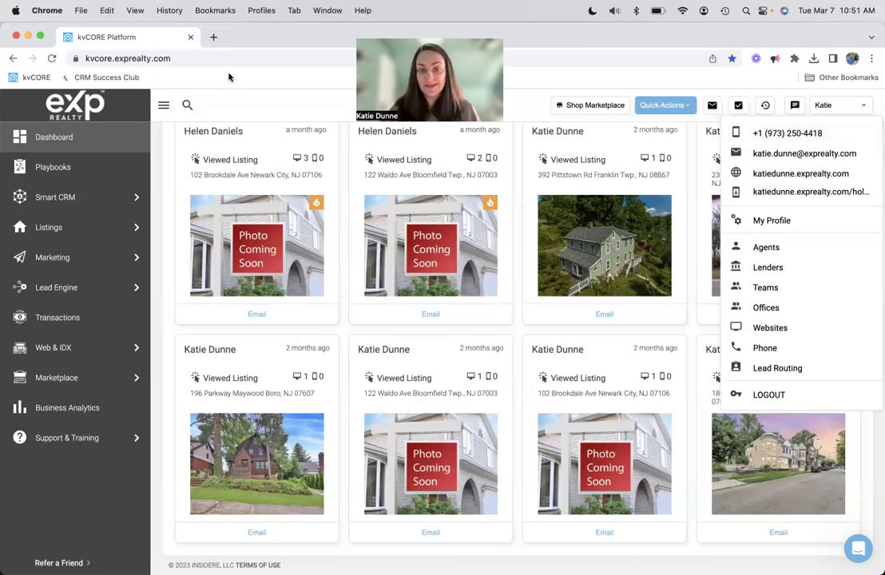
mouse_move(95, 198)
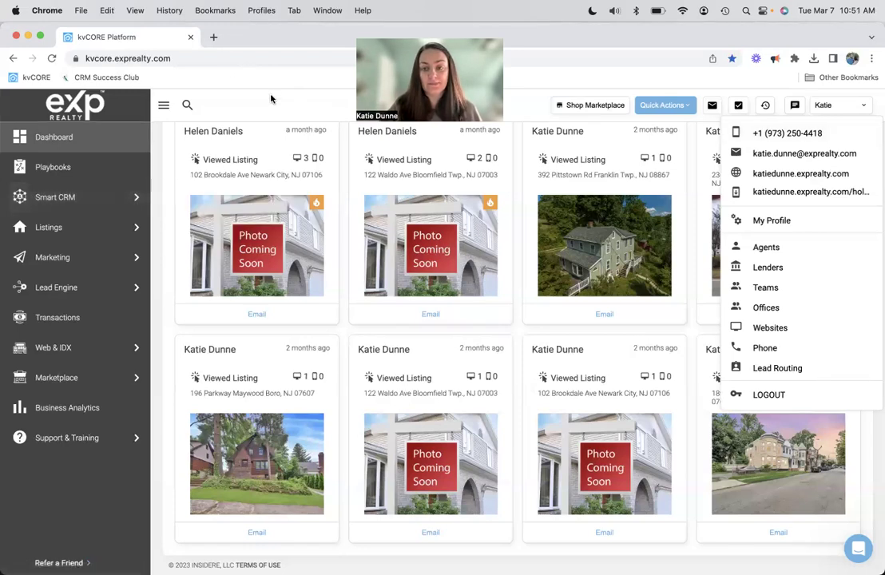
scroll(341, 232, "up", 3)
scroll(341, 232, "up", 5)
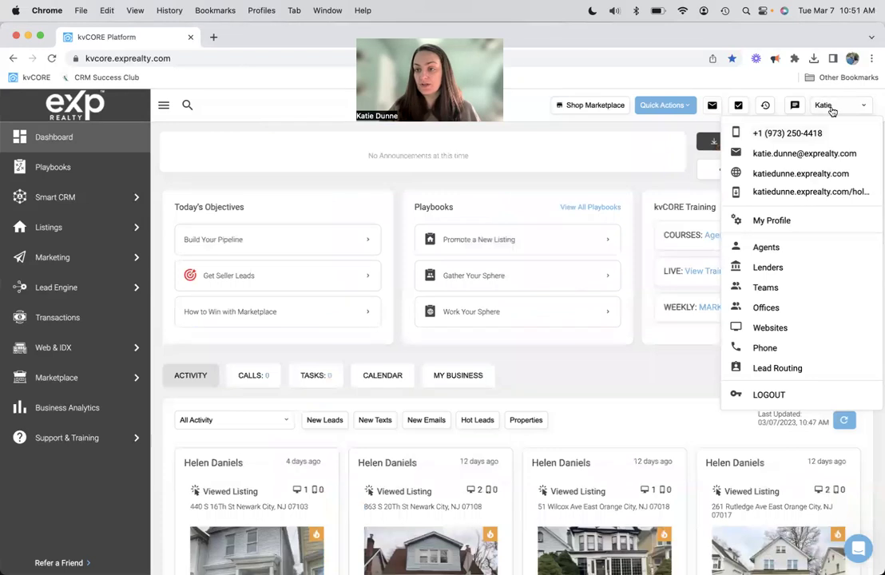
- Search the Marketplace for 'smart' products
left_click(827, 108)
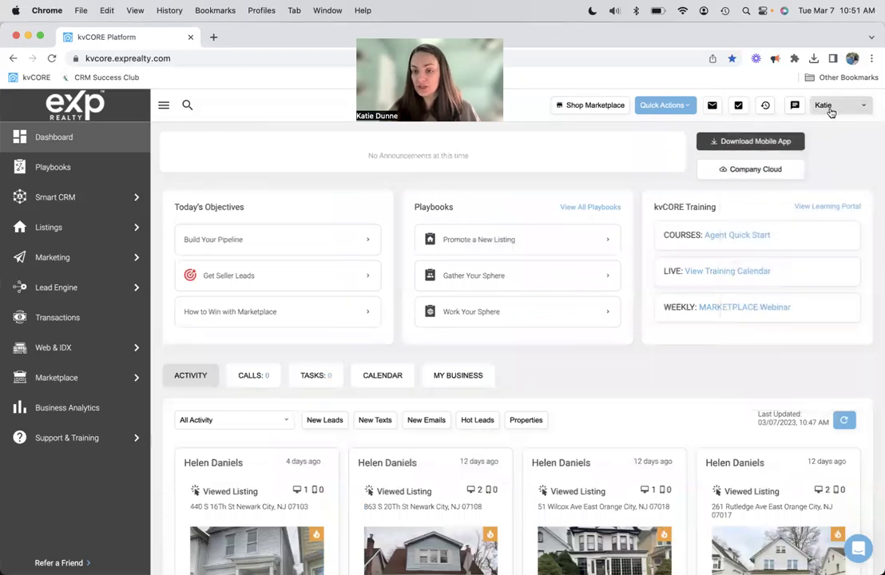
left_click(59, 381)
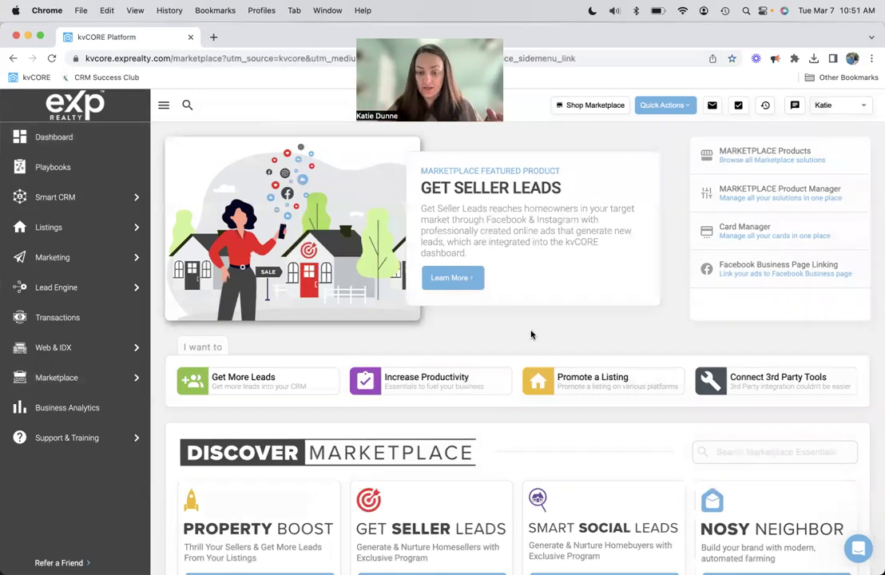
left_click(725, 449)
type("smart")
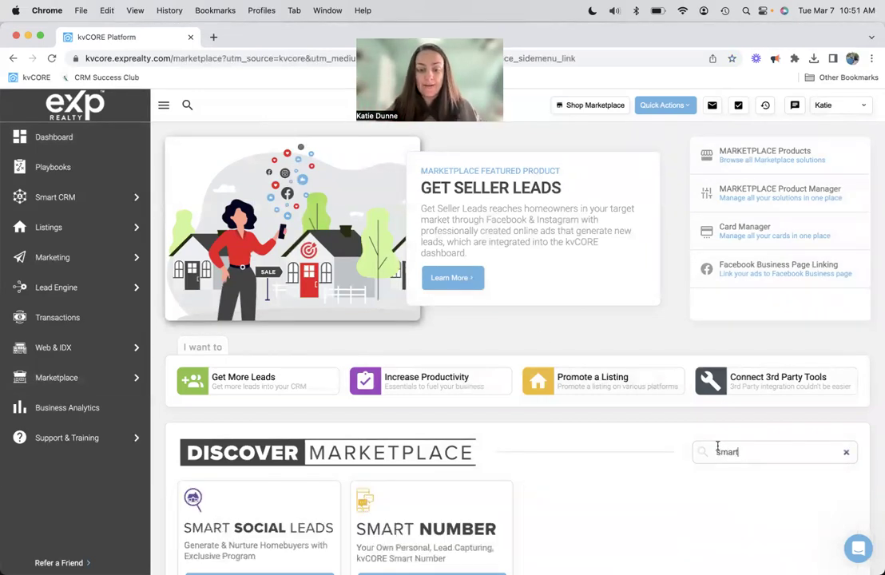
scroll(531, 437, "down", 1)
scroll(531, 438, "down", 2)
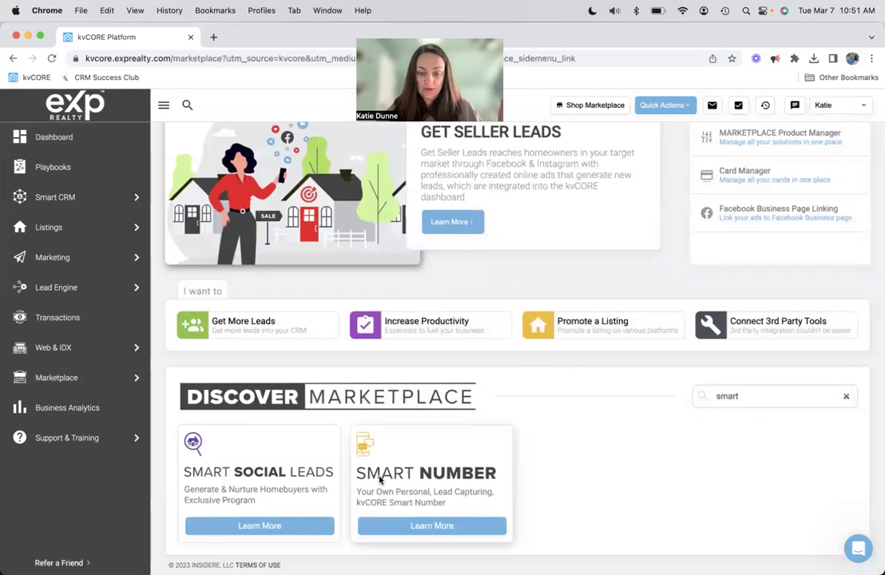
- Open the Smart Number product page and review its $27-per-month plan
left_click(423, 527)
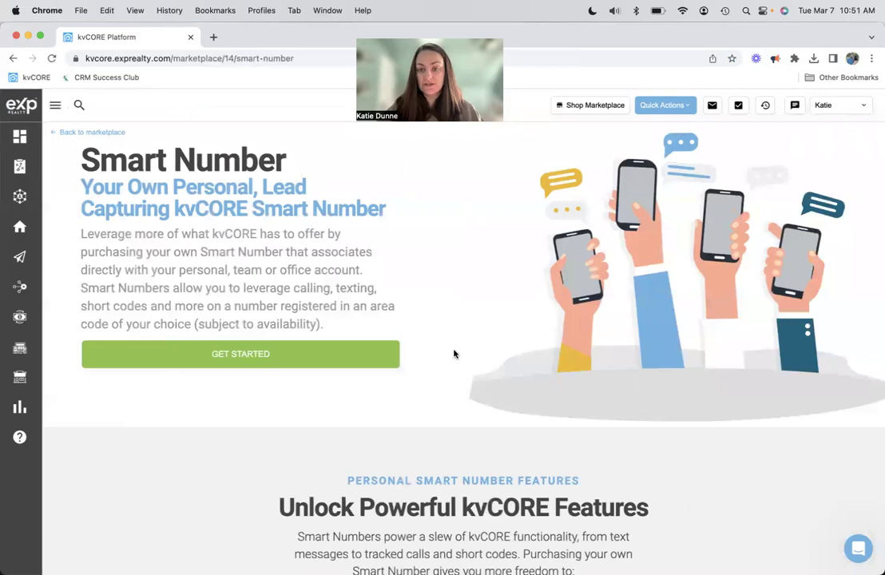
scroll(620, 392, "down", 13)
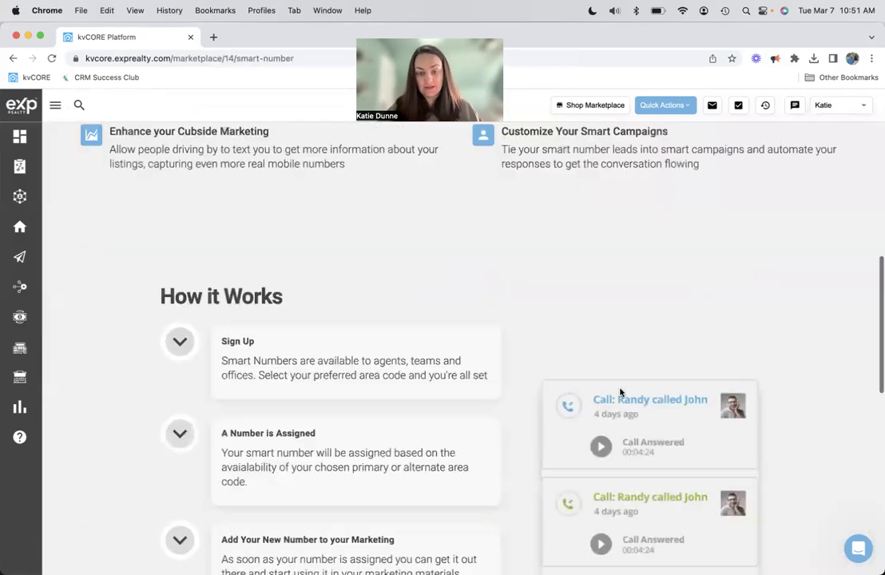
scroll(619, 392, "down", 4)
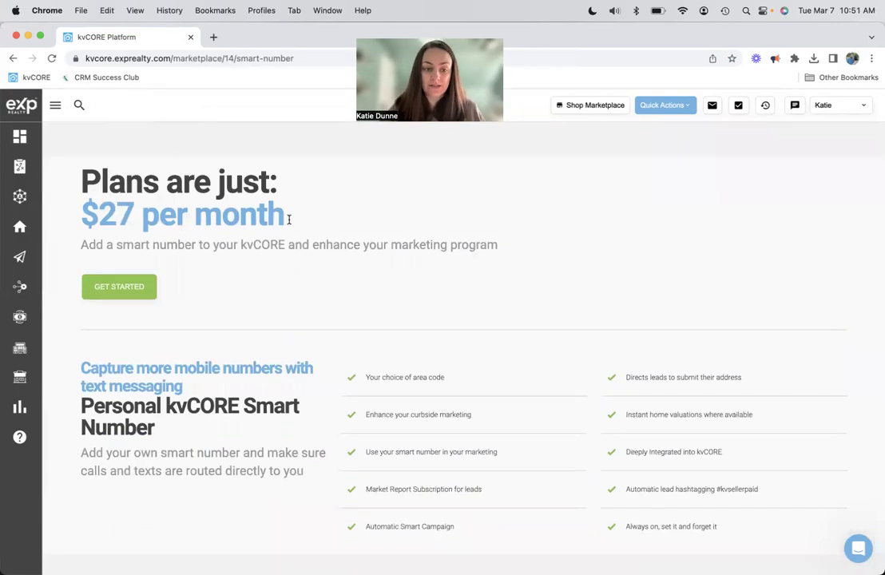
scroll(349, 256, "up", 15)
scroll(349, 256, "up", 1)
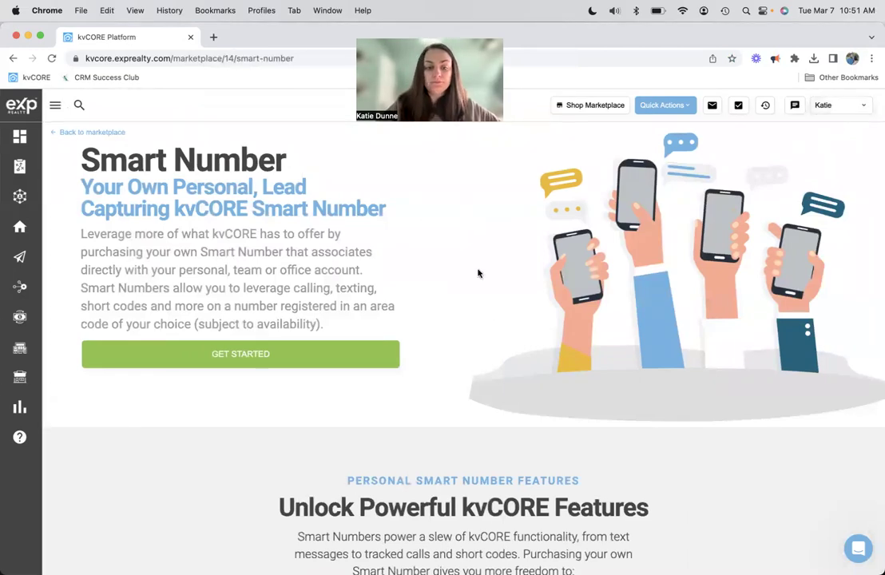
scroll(477, 274, "down", 2)
scroll(423, 392, "up", 2)
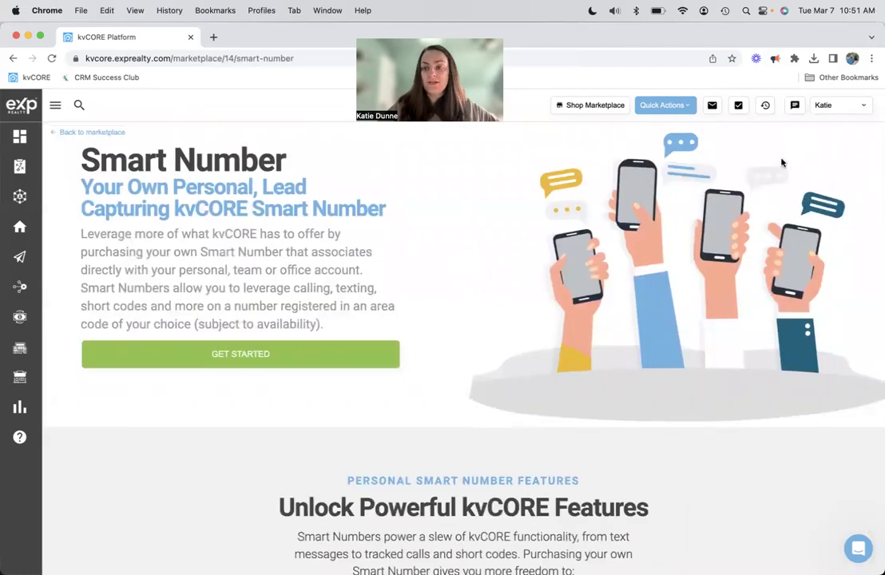
left_click(843, 107)
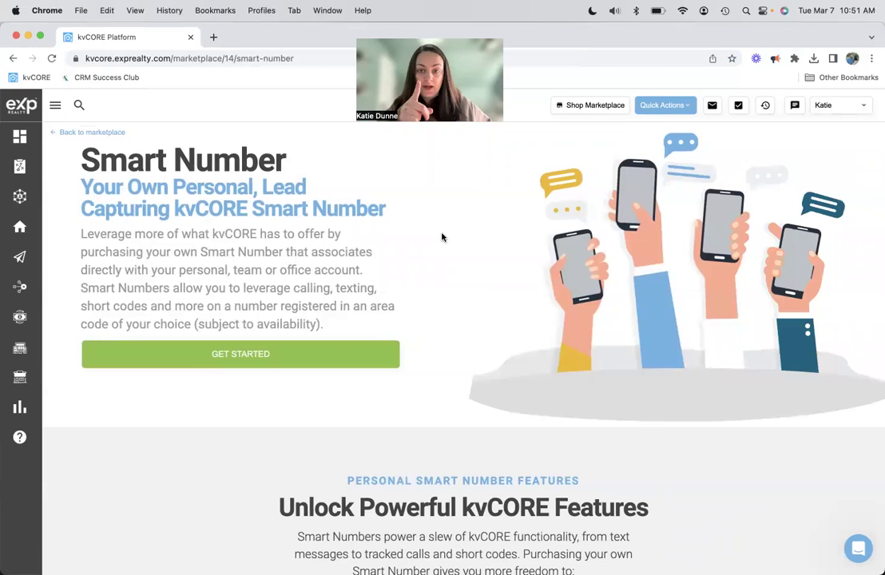
scroll(460, 310, "down", 3)
scroll(460, 310, "down", 5)
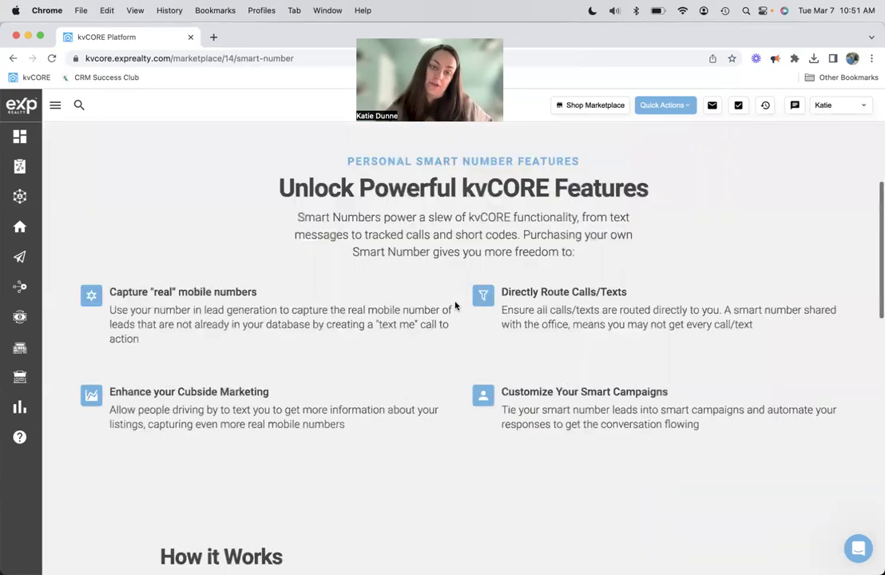
scroll(398, 268, "up", 8)
- Search all contacts for 'katie', open the matching record, then close it
mouse_move(52, 109)
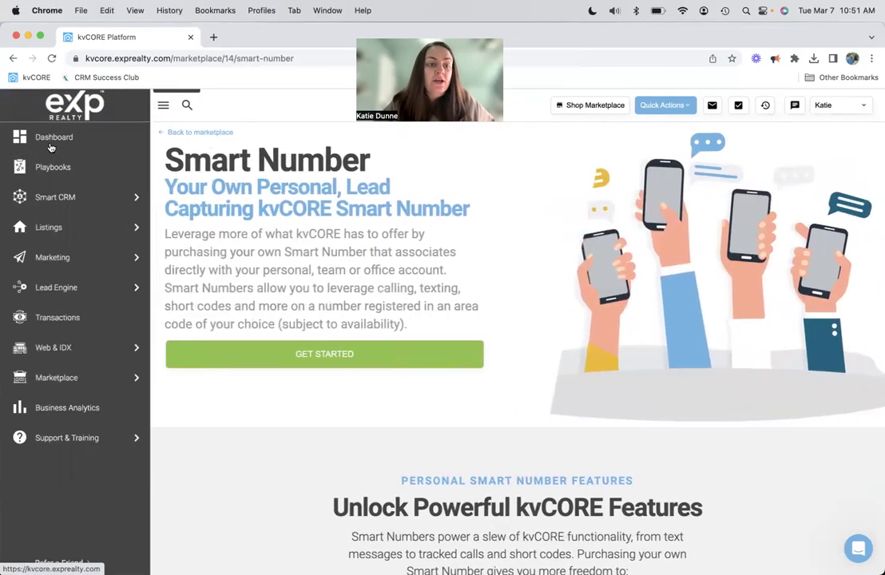
left_click(40, 138)
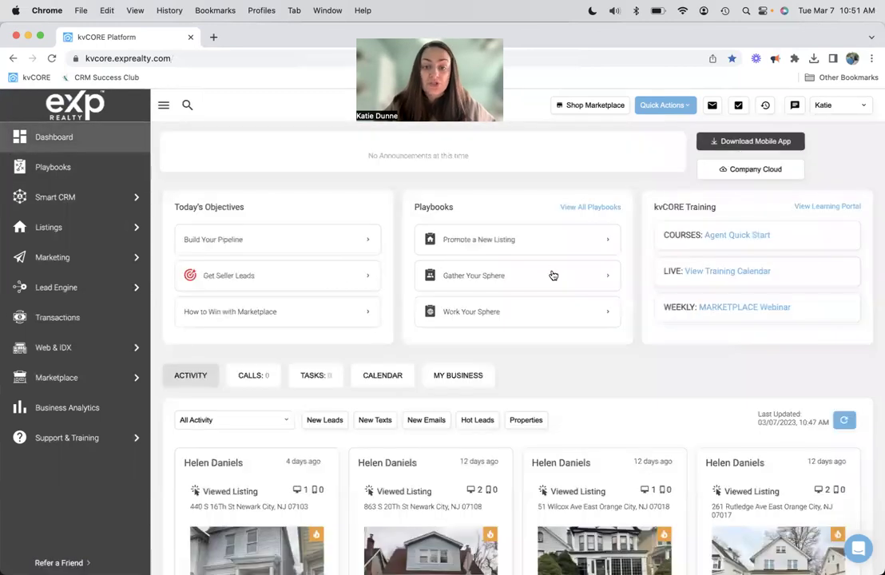
mouse_move(72, 197)
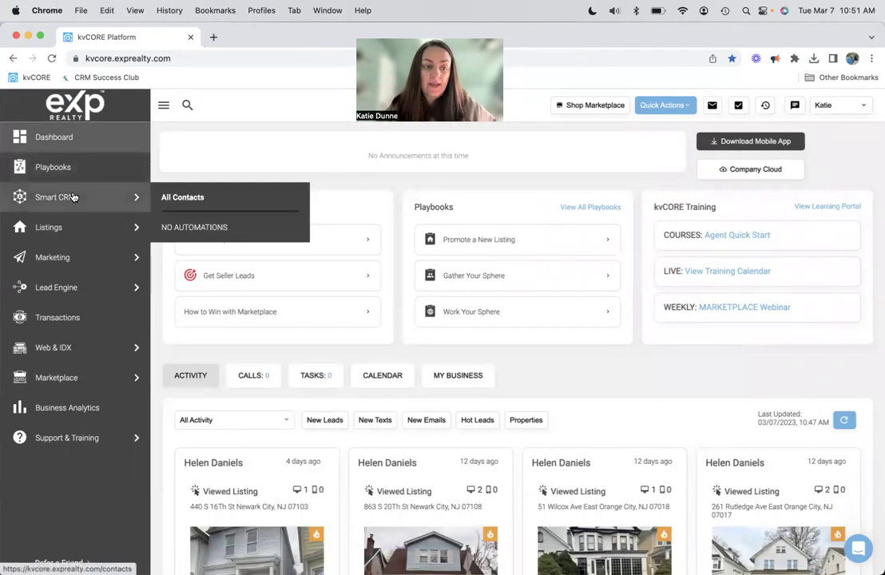
left_click(168, 196)
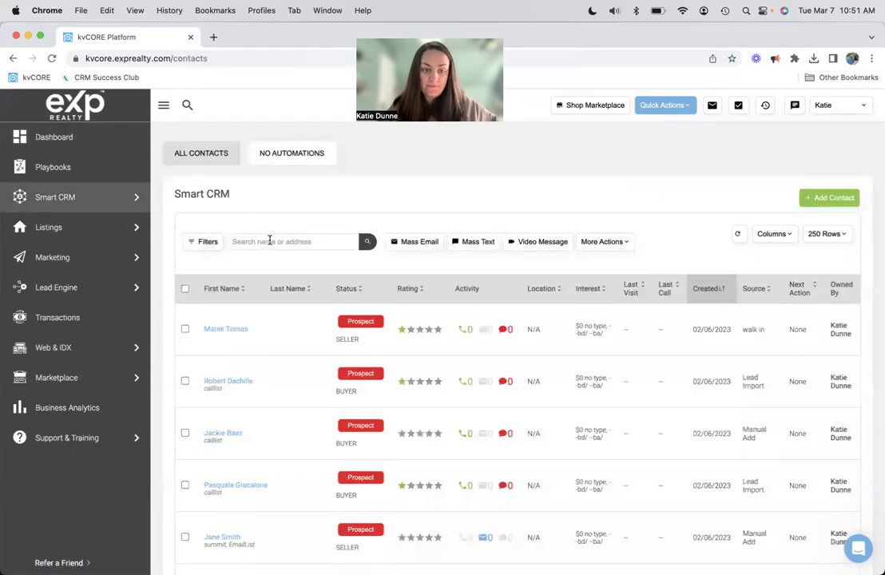
left_click(268, 241)
type("katie")
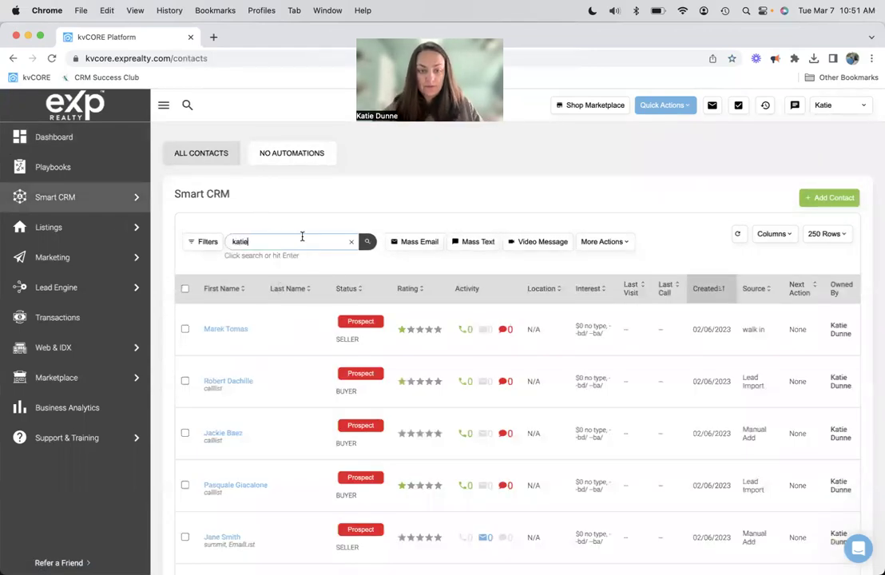
left_click(363, 242)
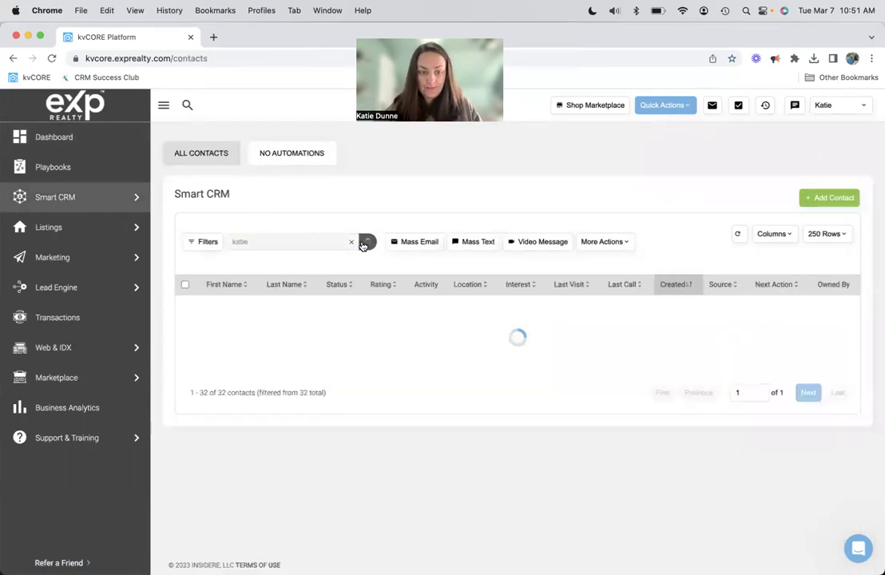
left_click(230, 328)
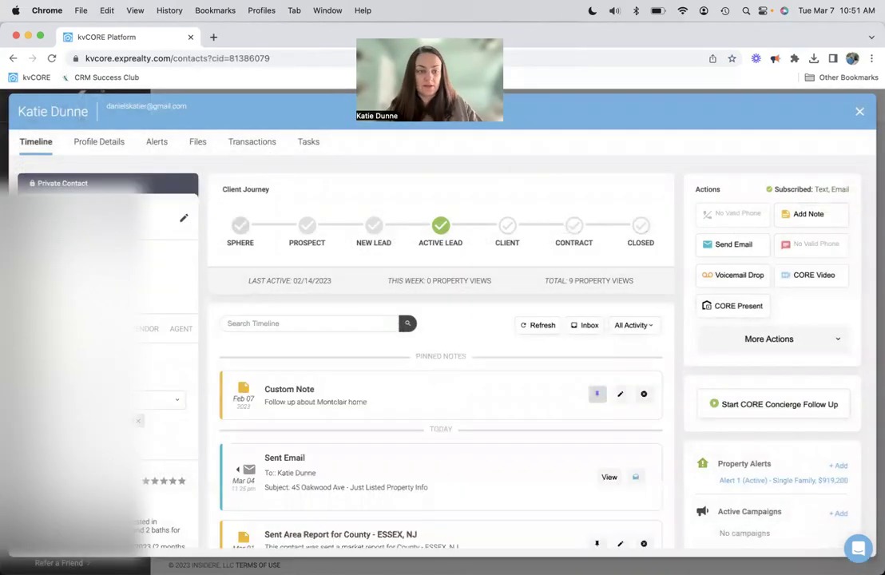
left_click(858, 112)
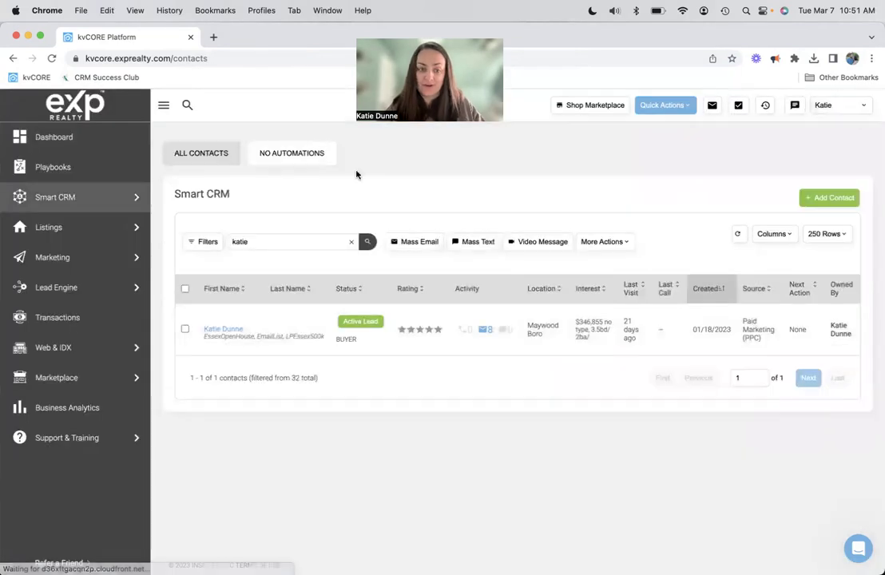
- Search contacts for 'helen', clear the search, and open the top contact's record
double_click(263, 241)
type("helen")
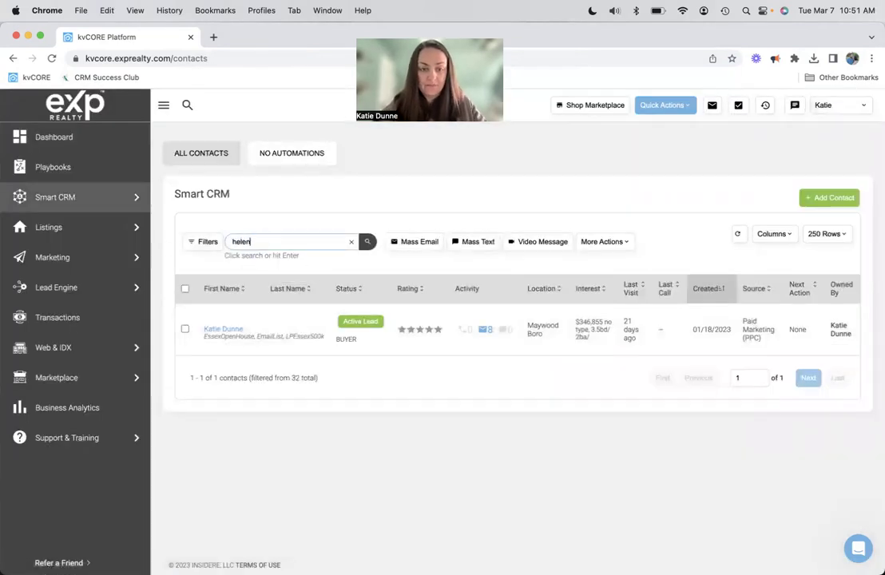
key("Return")
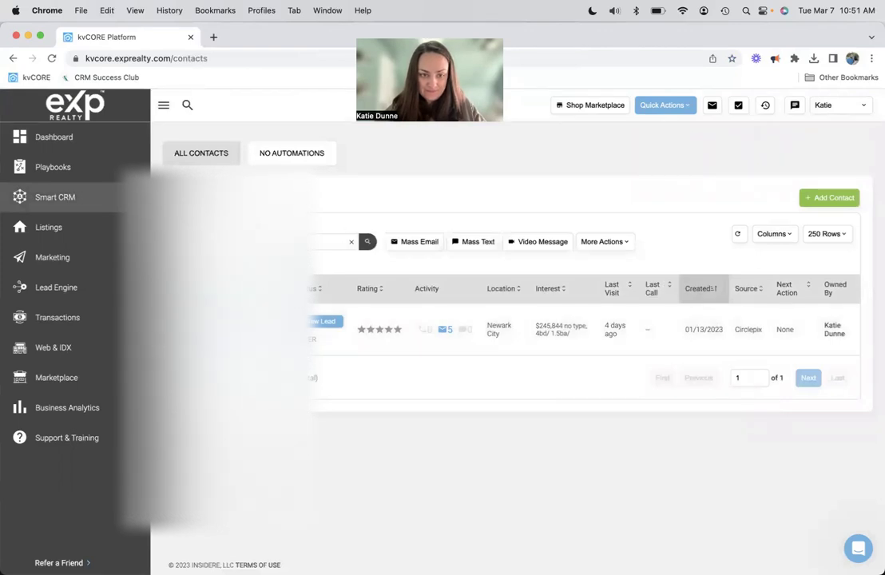
left_click(350, 243)
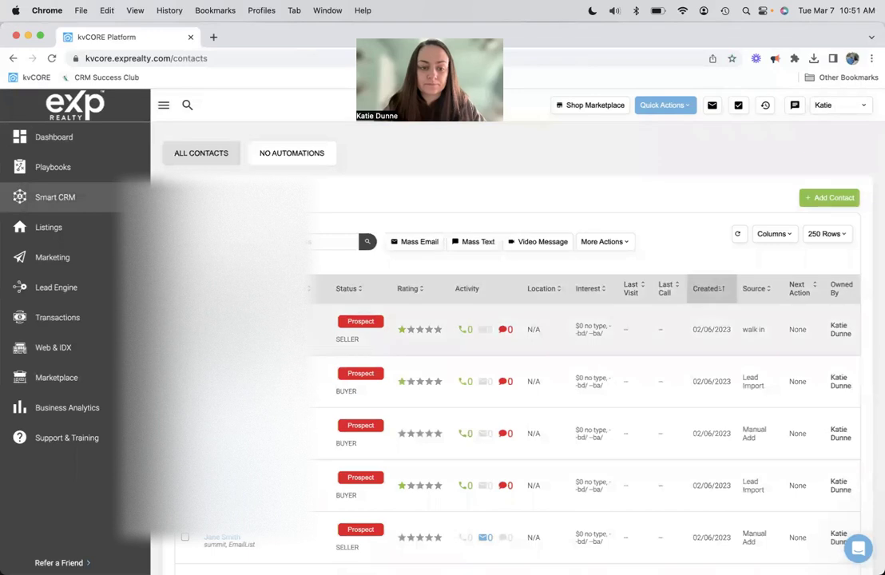
left_click(227, 323)
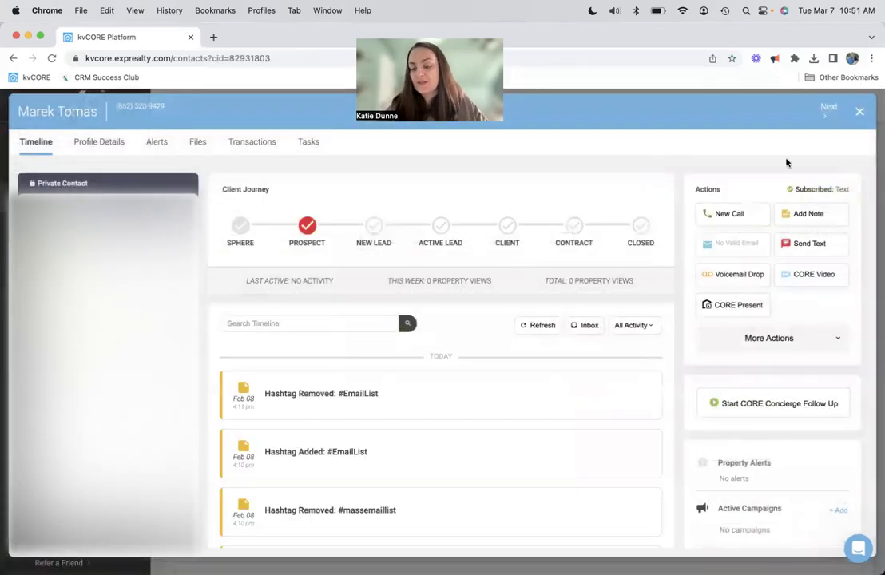
- Open the contact's Send Text form, then discard it
left_click(808, 242)
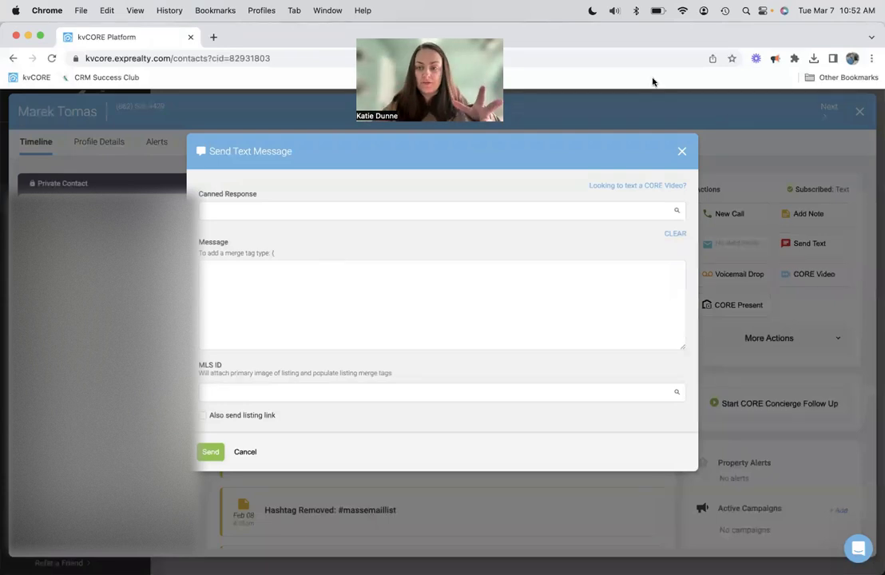
left_click(681, 151)
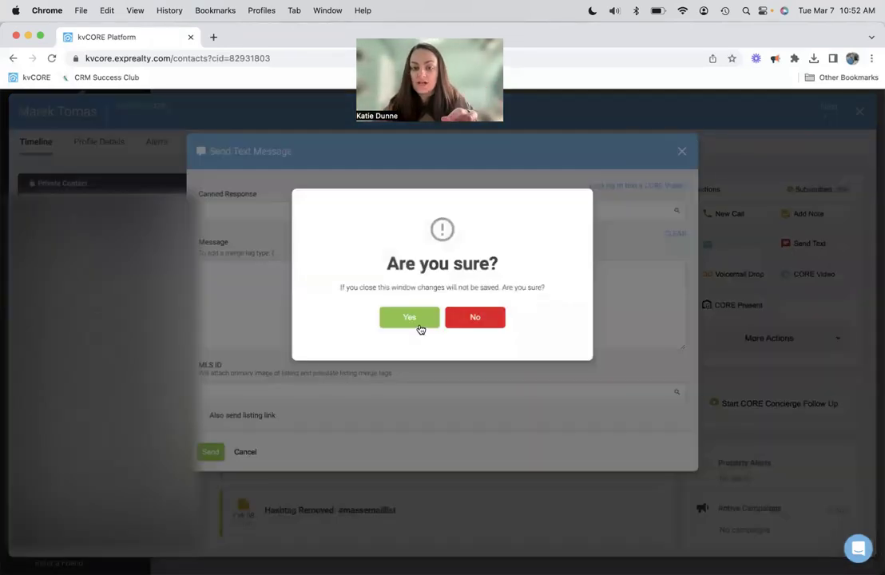
left_click(461, 318)
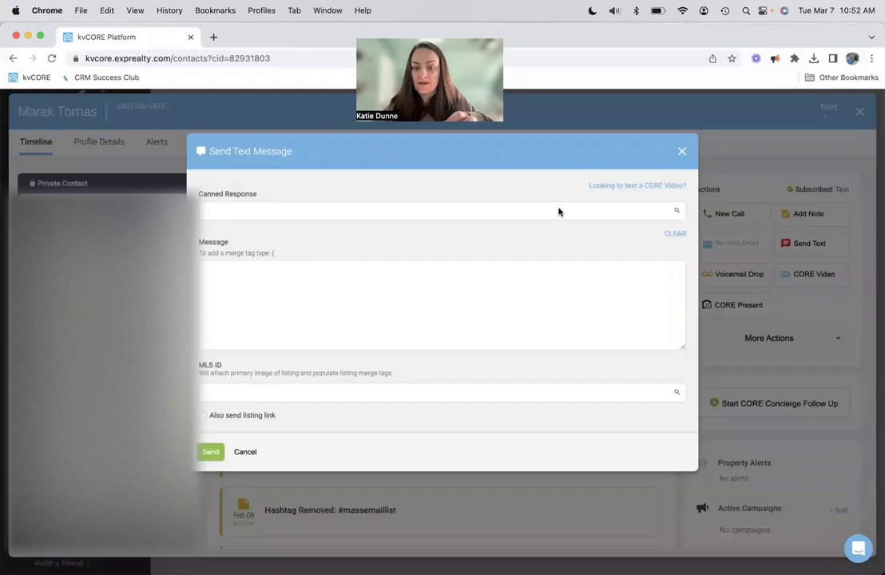
left_click(680, 151)
left_click(412, 320)
- Preview the Add Note and Log Call forms, then close the contact record
left_click(819, 223)
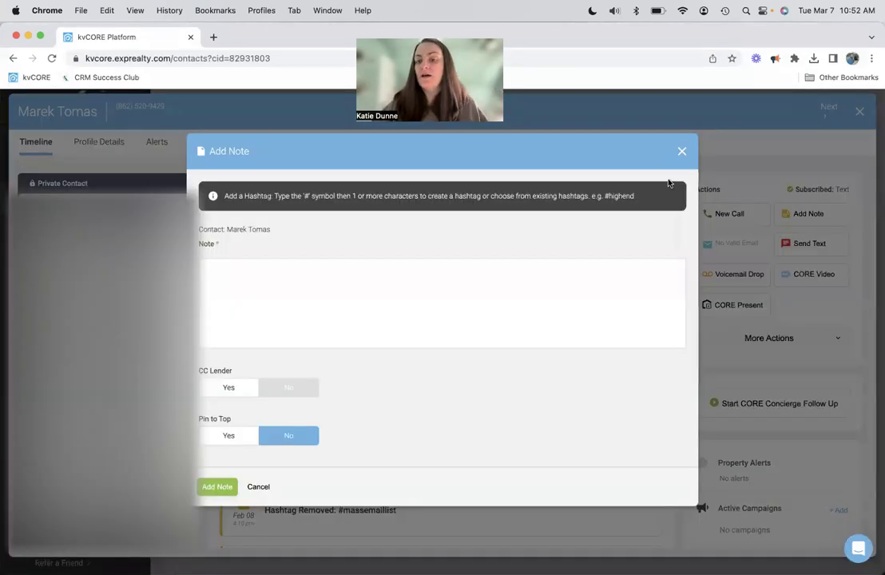
left_click(681, 152)
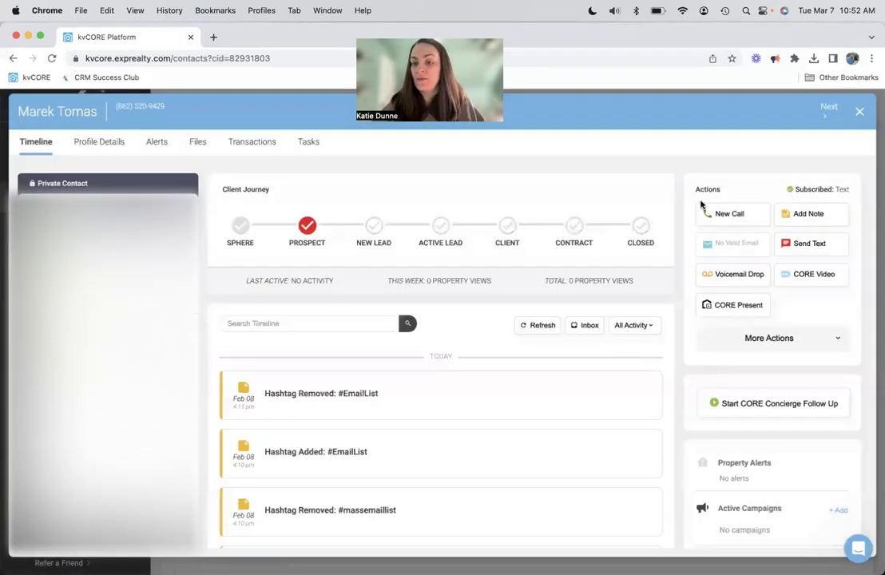
left_click(708, 214)
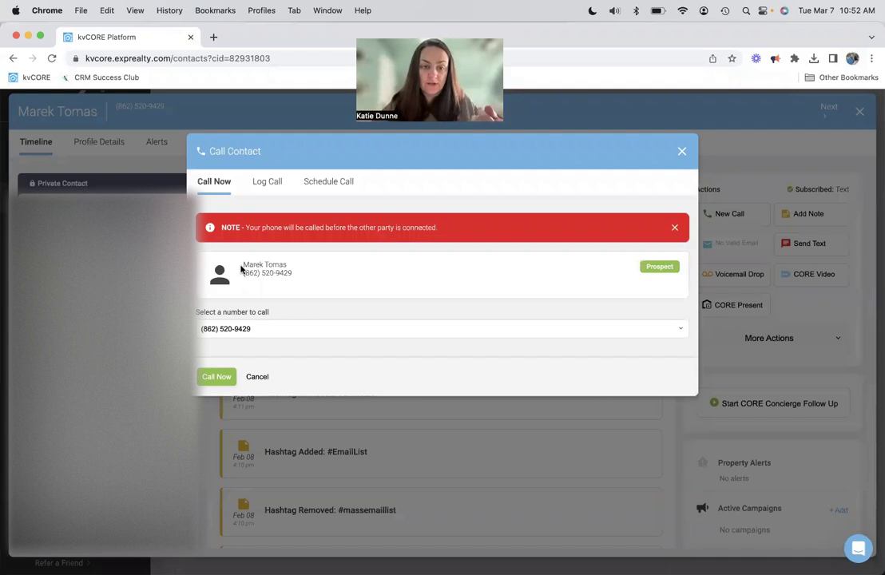
left_click(267, 182)
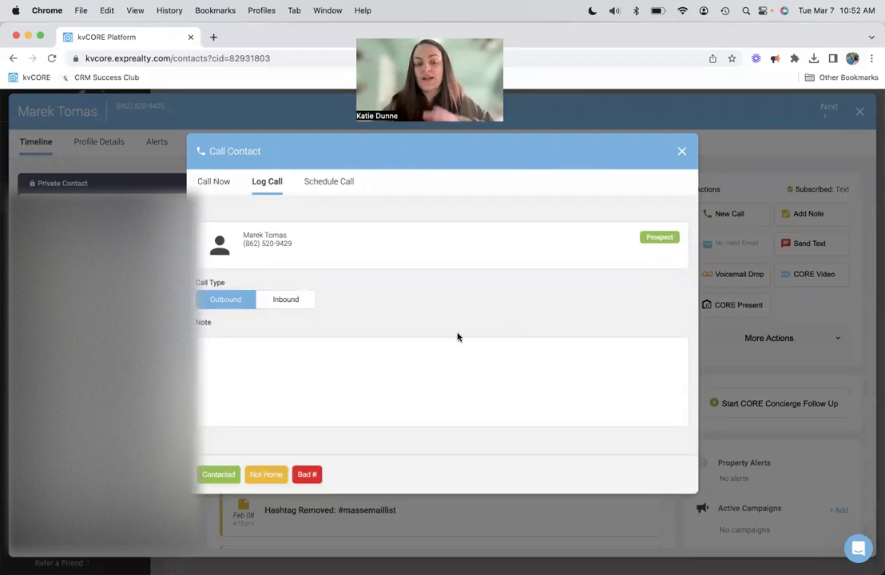
left_click(680, 158)
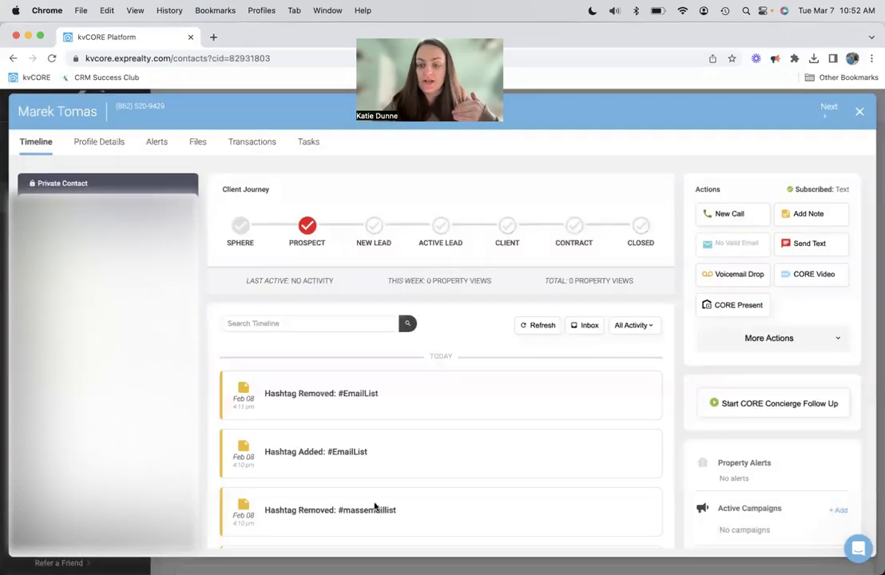
left_click(860, 114)
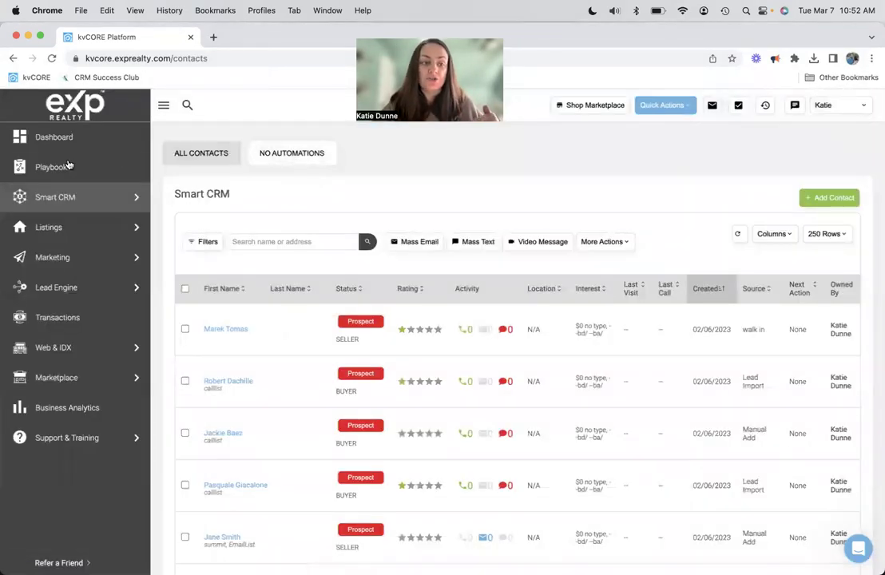
- Return to the Dashboard from the sidebar and check the user dropdown options
left_click(36, 137)
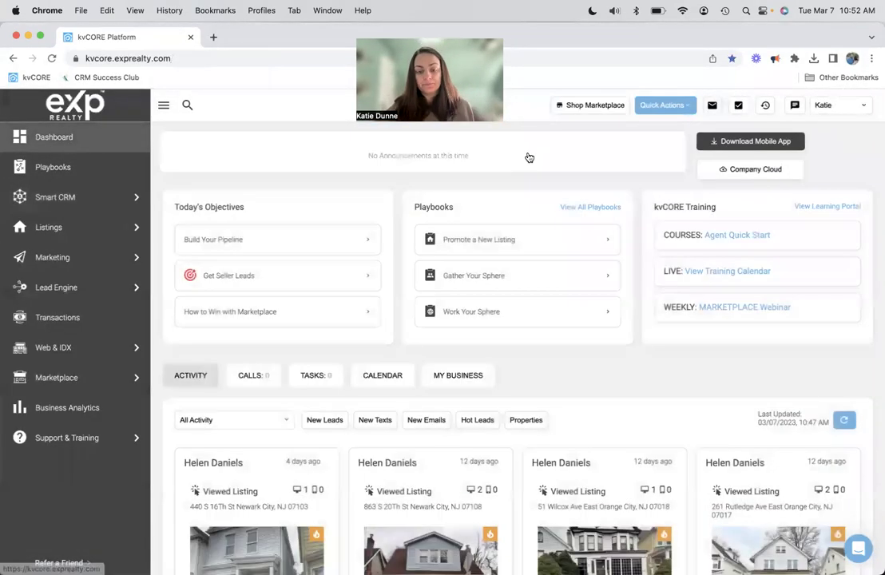
left_click(840, 107)
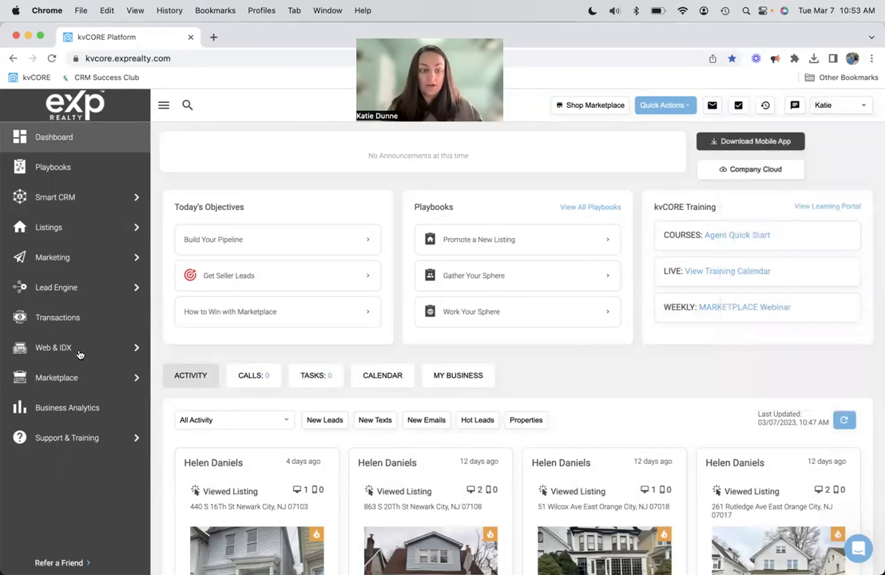
- Browse the Marketing tools, then open the Lead Engine page
mouse_move(79, 354)
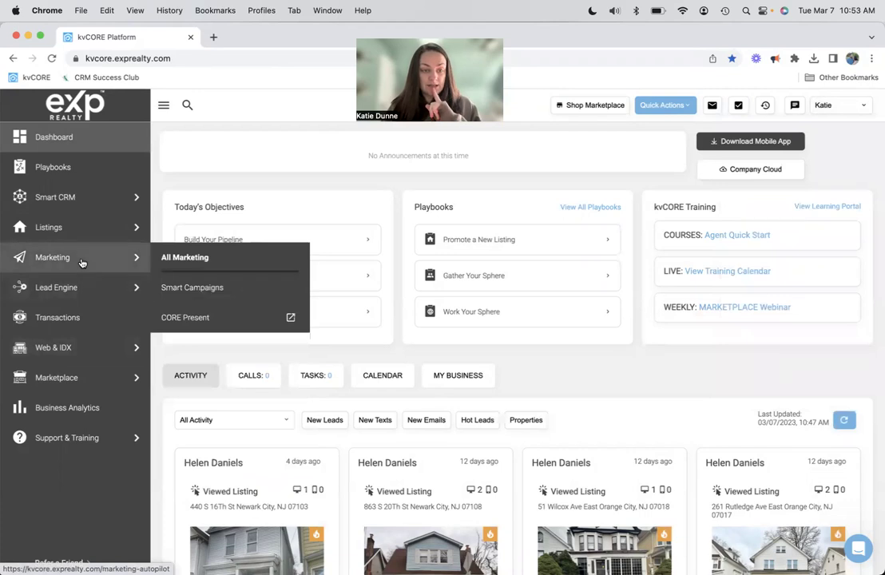
left_click(80, 261)
scroll(511, 288, "down", 5)
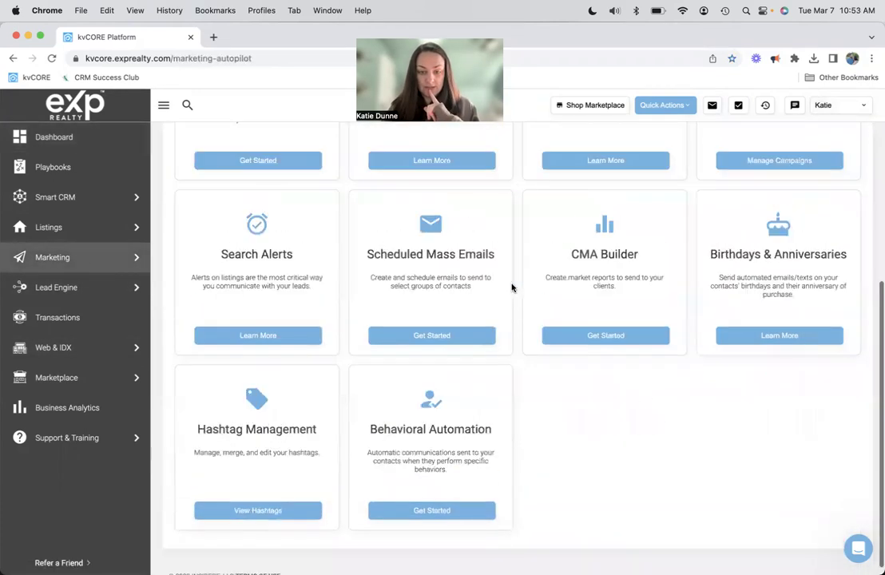
scroll(511, 287, "up", 3)
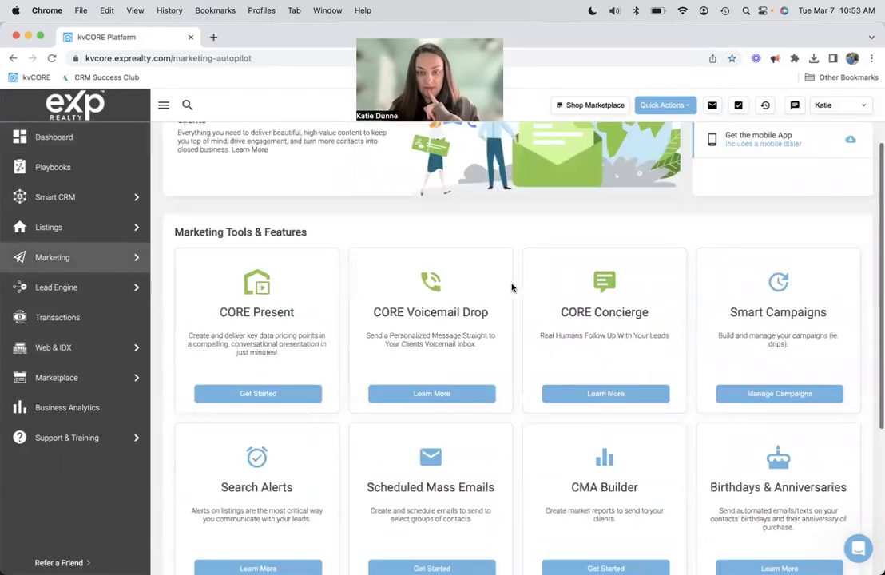
scroll(512, 288, "down", 2)
left_click(56, 287)
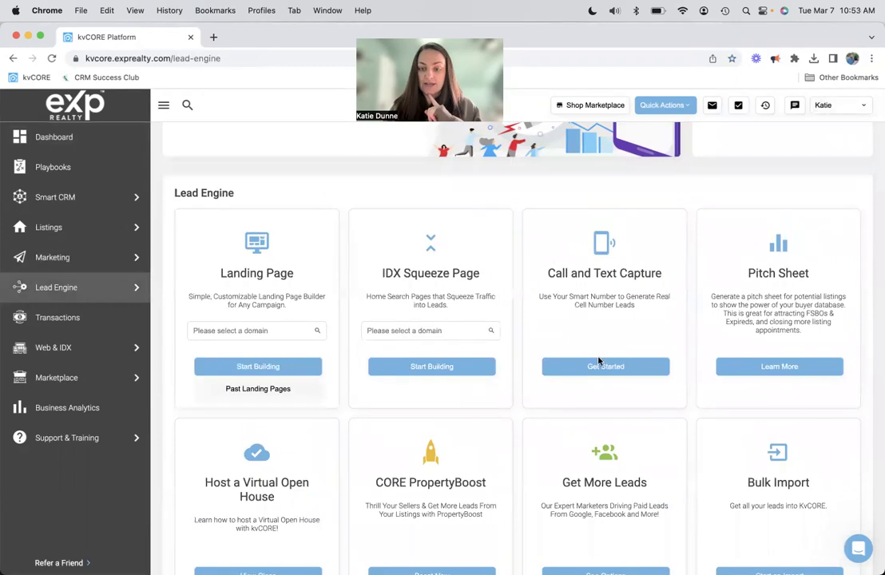
- Open Call and Text Capture to view the office Smart Number and custom text codes
left_click(601, 364)
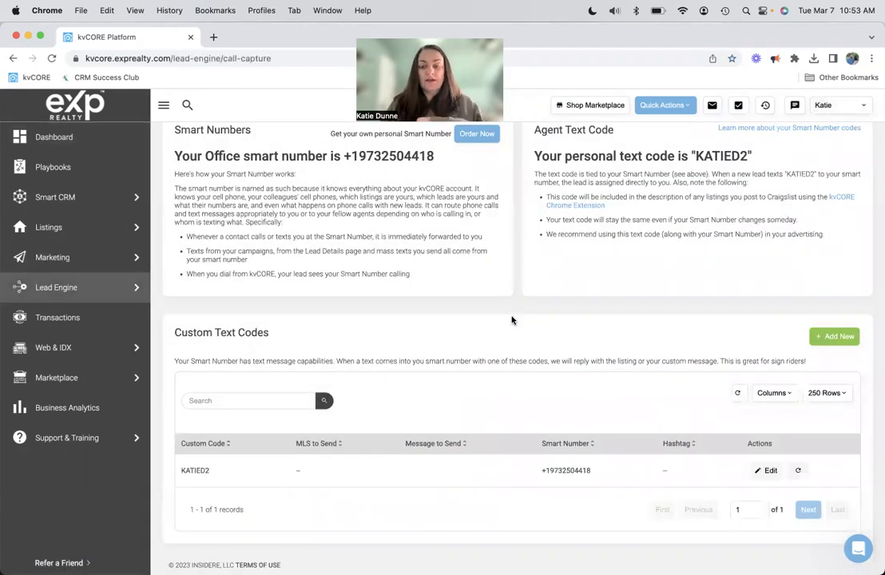
scroll(573, 310, "up", 1)
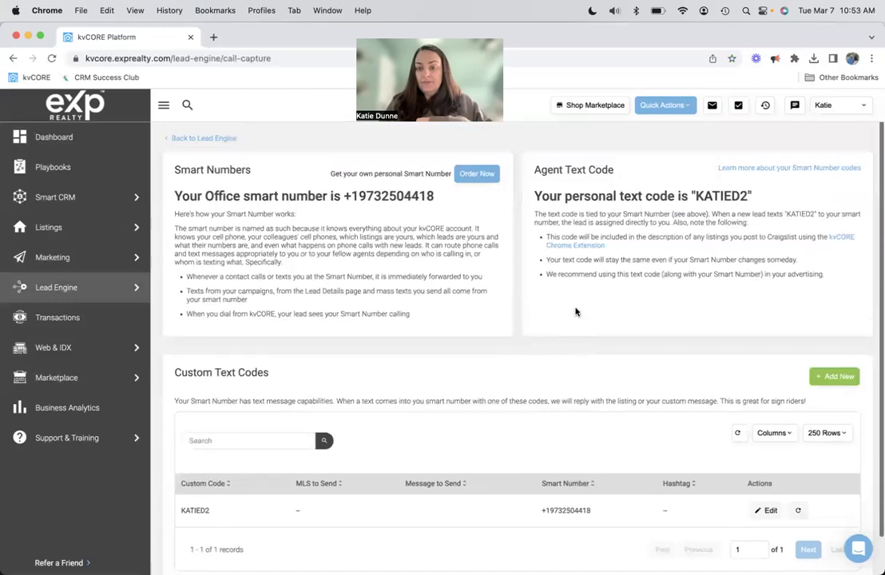
triple_click(552, 198)
left_click(790, 195)
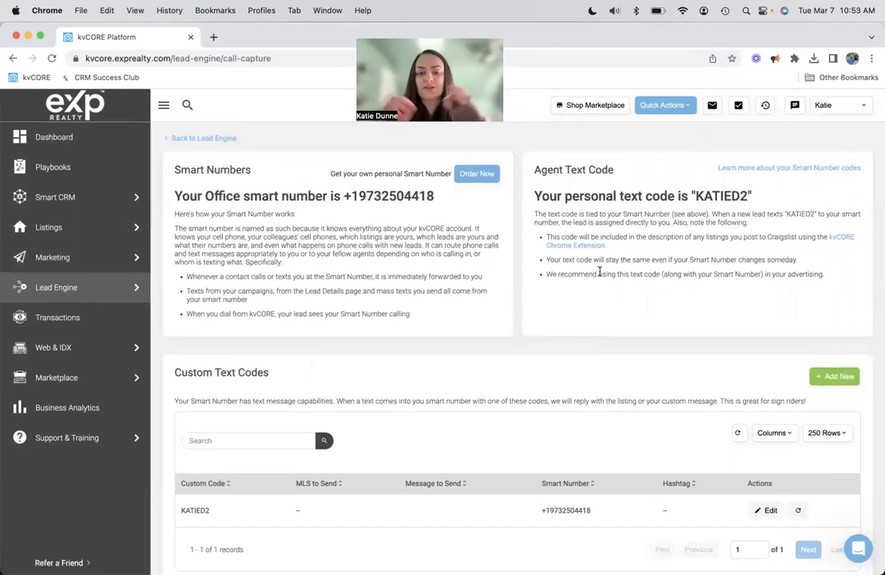
scroll(434, 325, "down", 1)
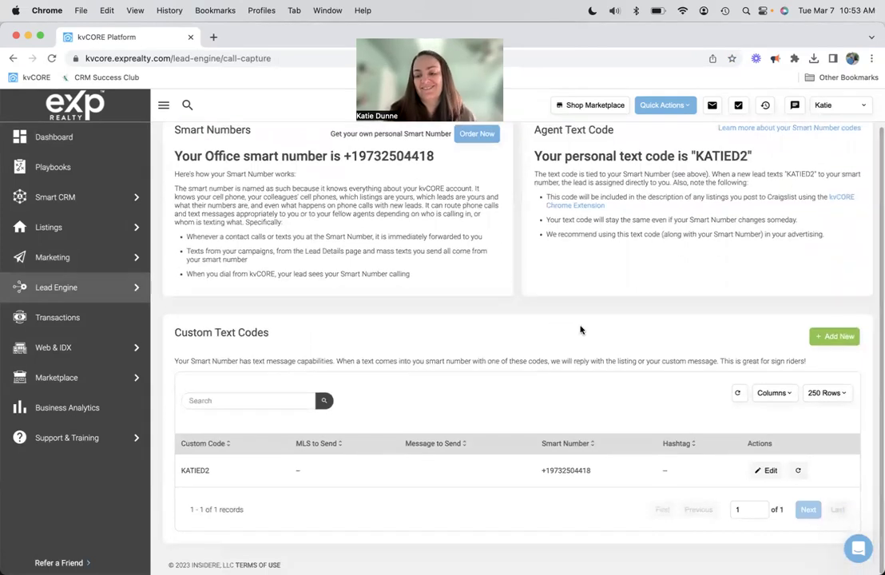
- Start a custom text code '123MainStreet'; saving flags MLS ID and Smart Number as required
left_click(845, 341)
left_click(250, 200)
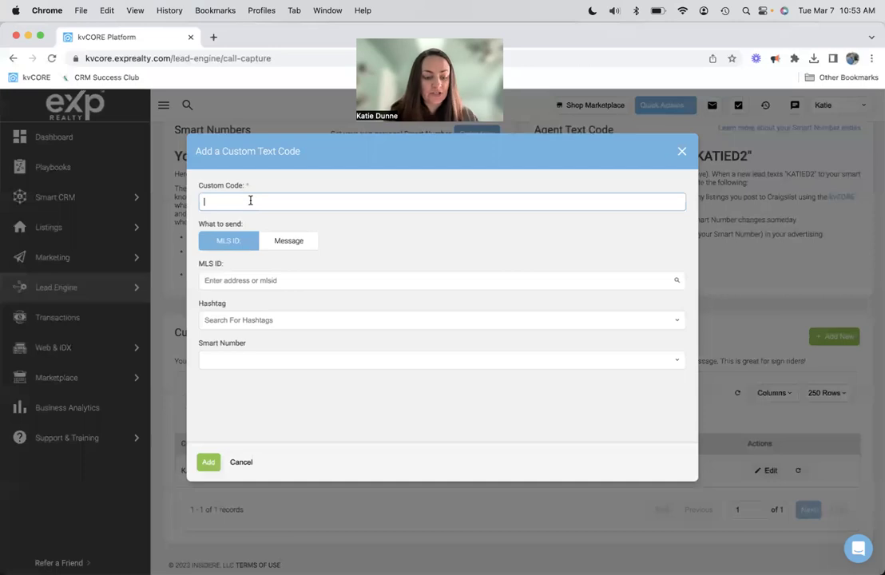
type("123MainS")
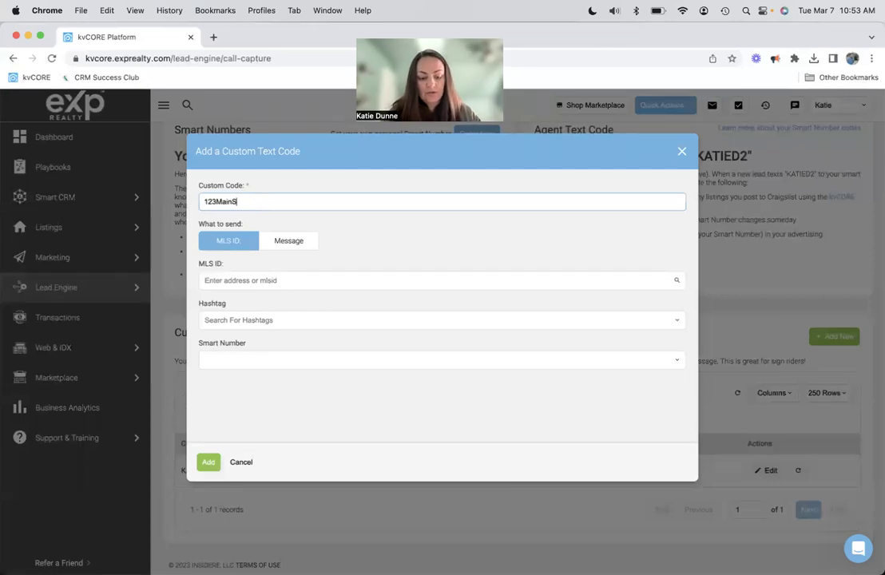
type("treet")
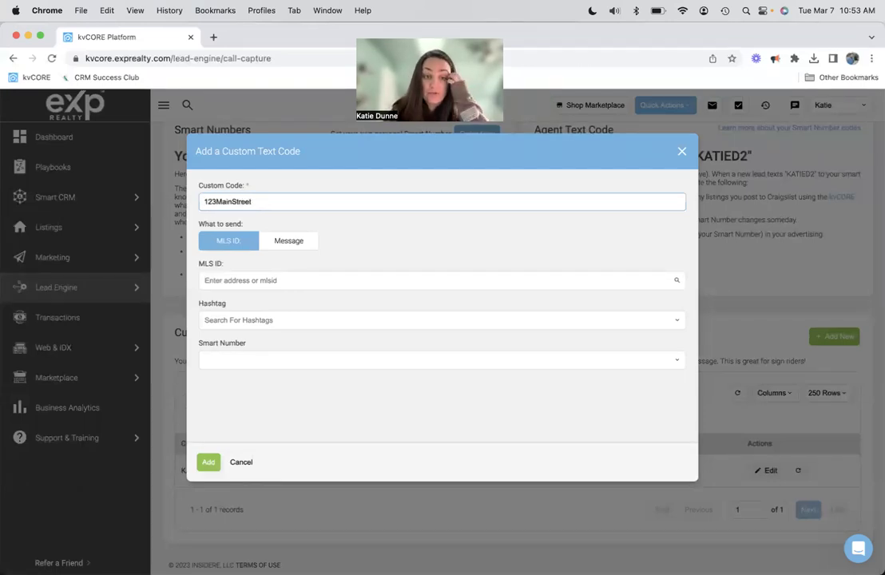
left_click(257, 278)
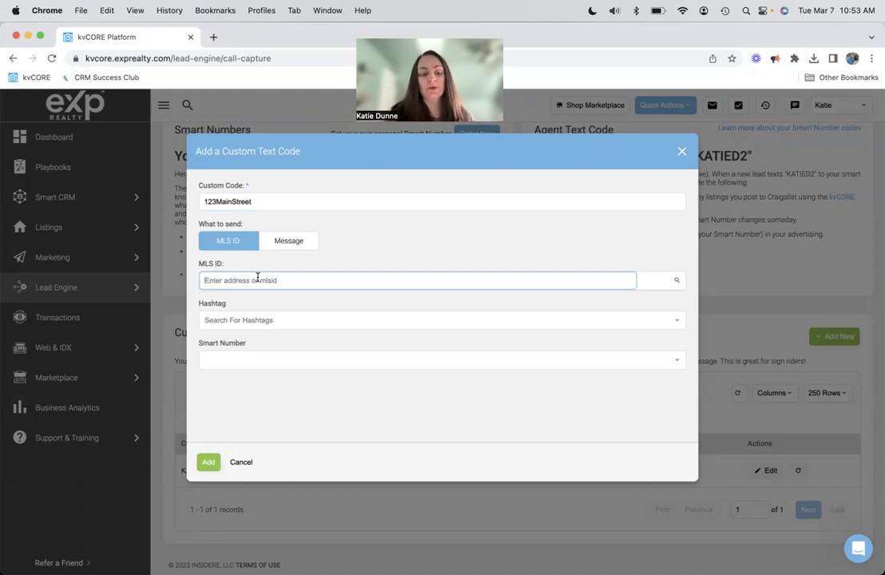
left_click(210, 463)
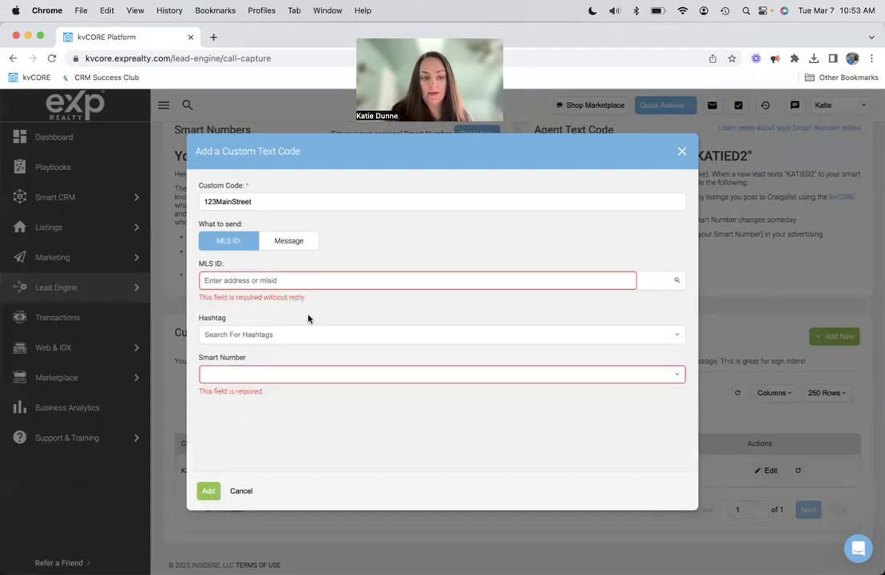
left_click(286, 281)
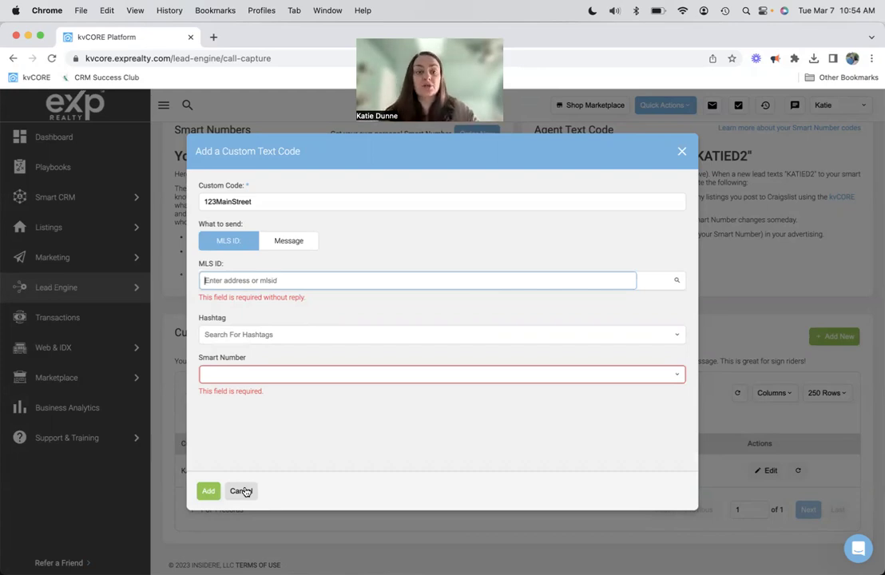
- Replace the 123MainStreet custom code with WESTORANGE
left_click_drag(266, 201, 173, 207)
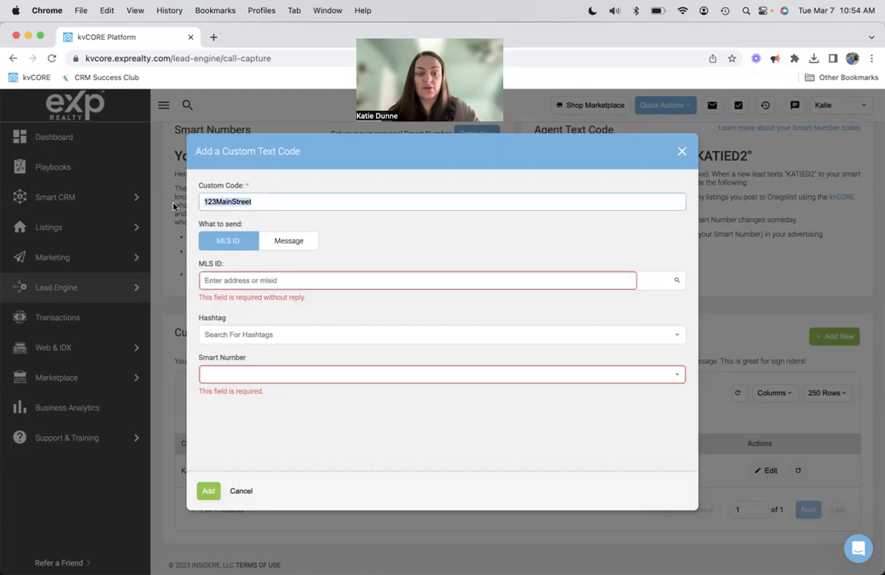
left_click(366, 203)
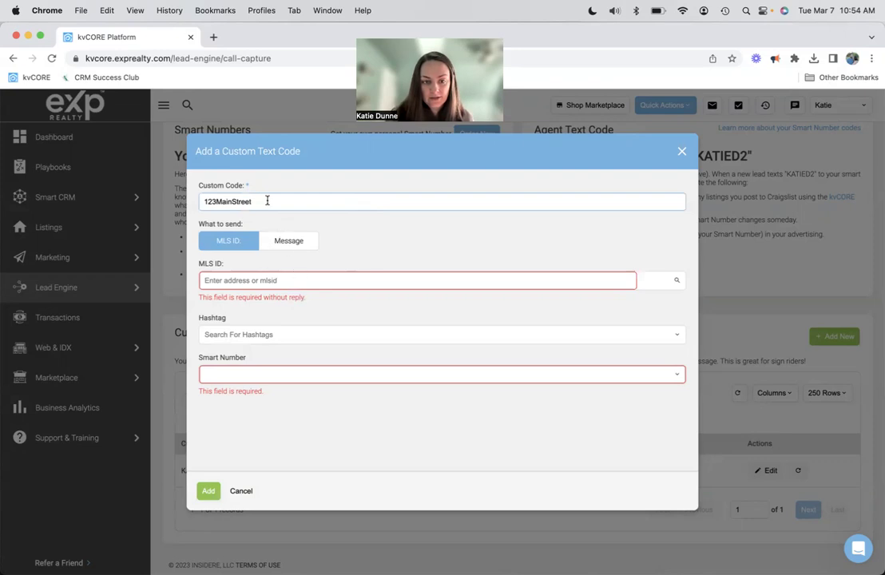
left_click_drag(267, 201, 63, 203)
type("West")
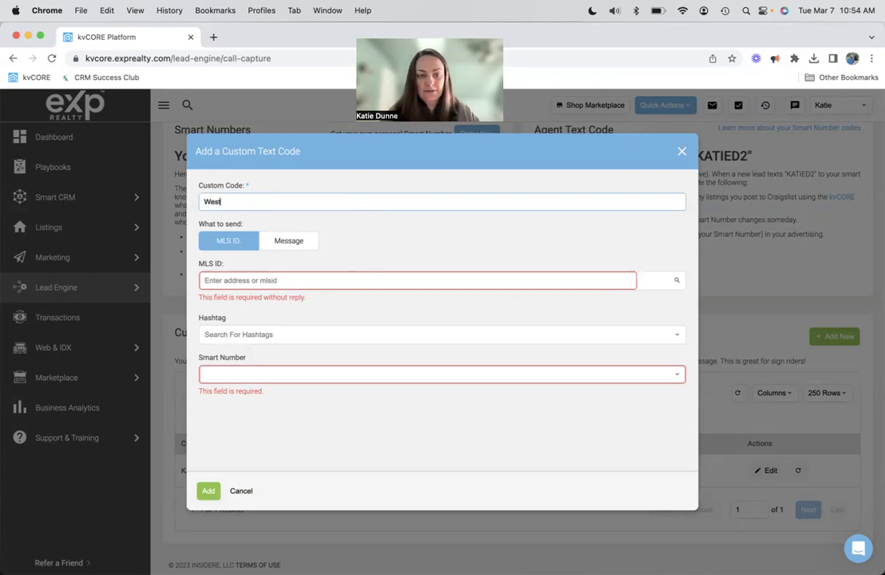
key("BackSpace")
key("BackSpace")
key("BackSpace")
type("EST")
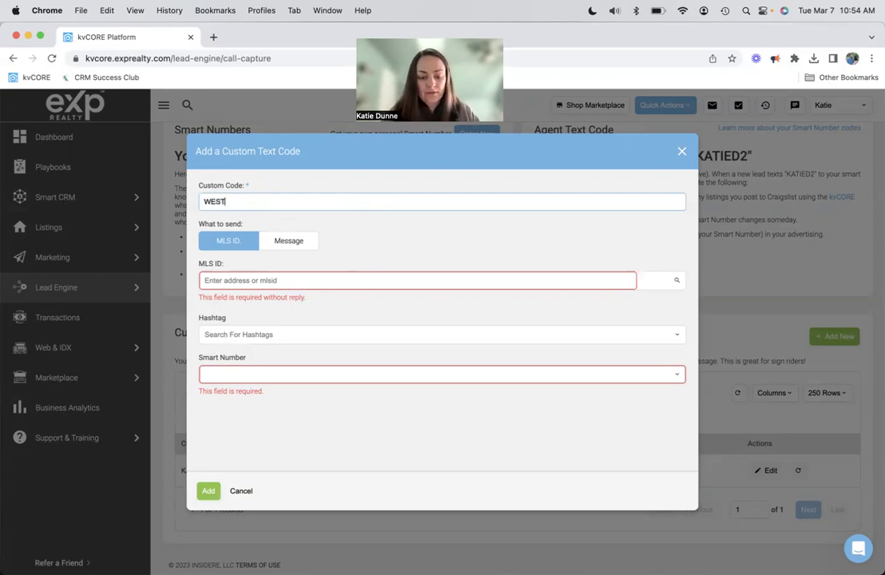
type("ORANGE")
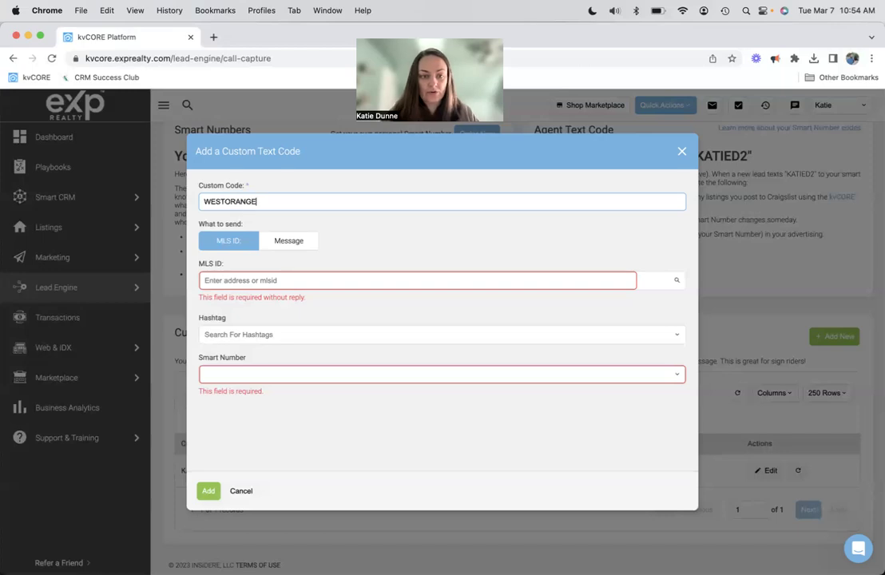
- Switch the reply to Message and type 'Hey! I see that you're interested in buying or selling in West Orange. Tell me'
left_click(294, 241)
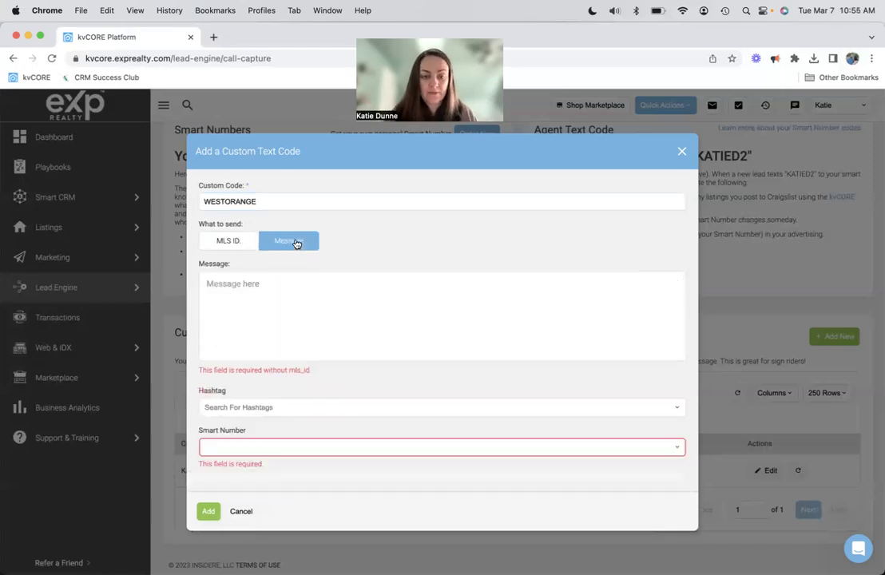
left_click(302, 297)
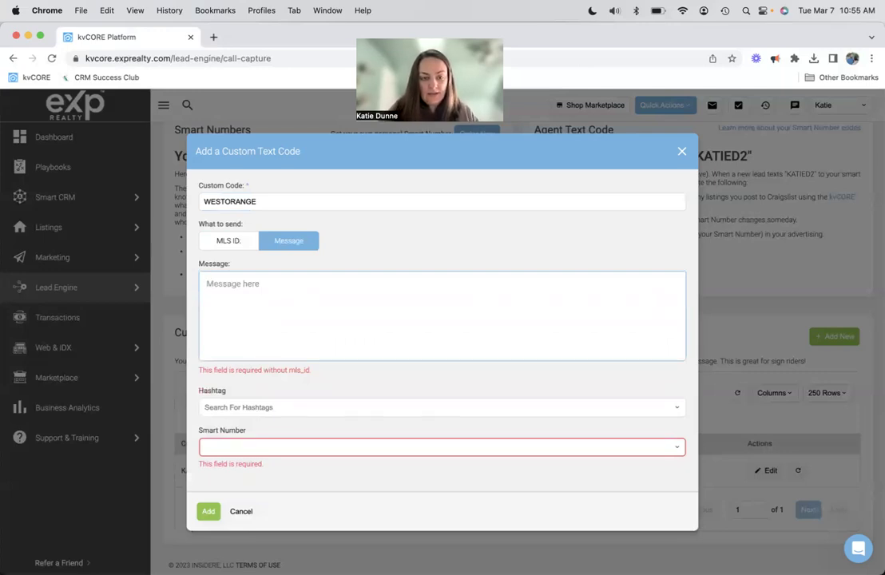
type("Hey! Th")
key("BackSpace")
key("BackSpace")
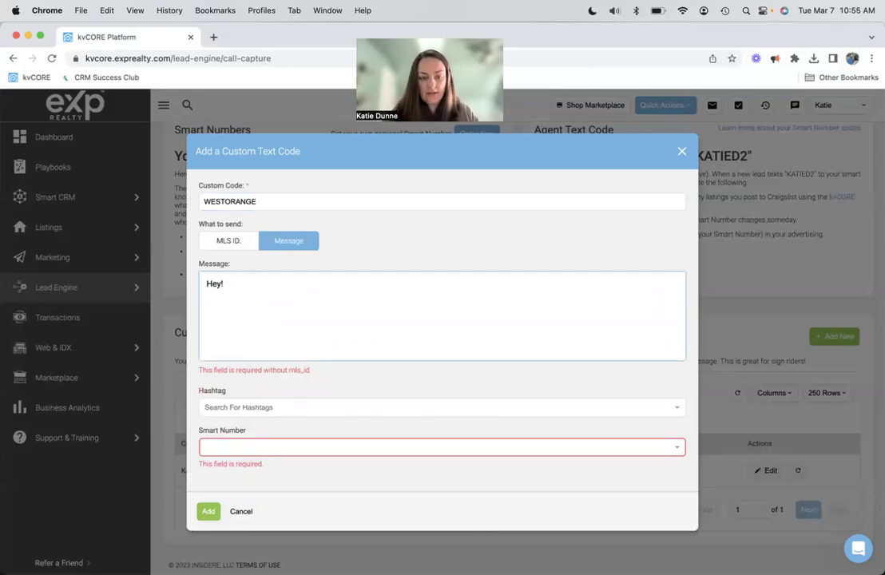
type("I see ")
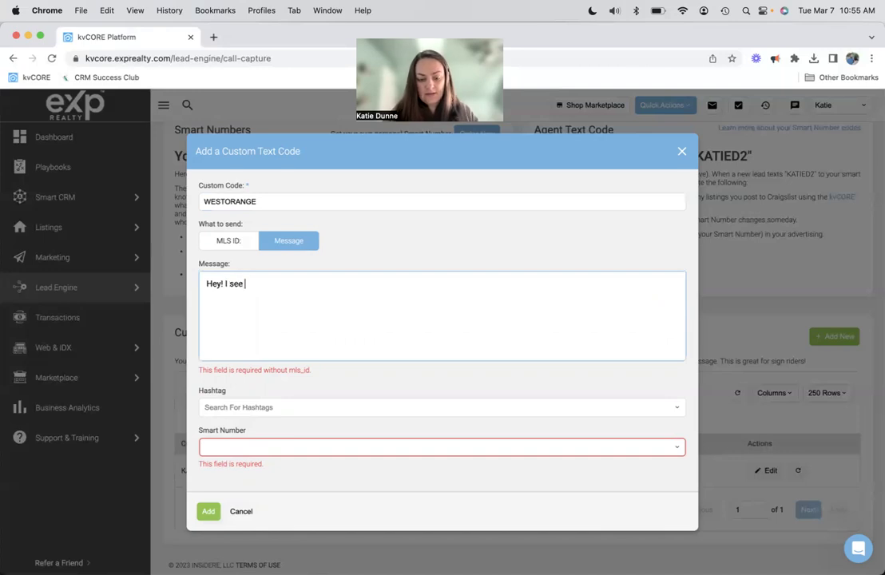
type("that you're i")
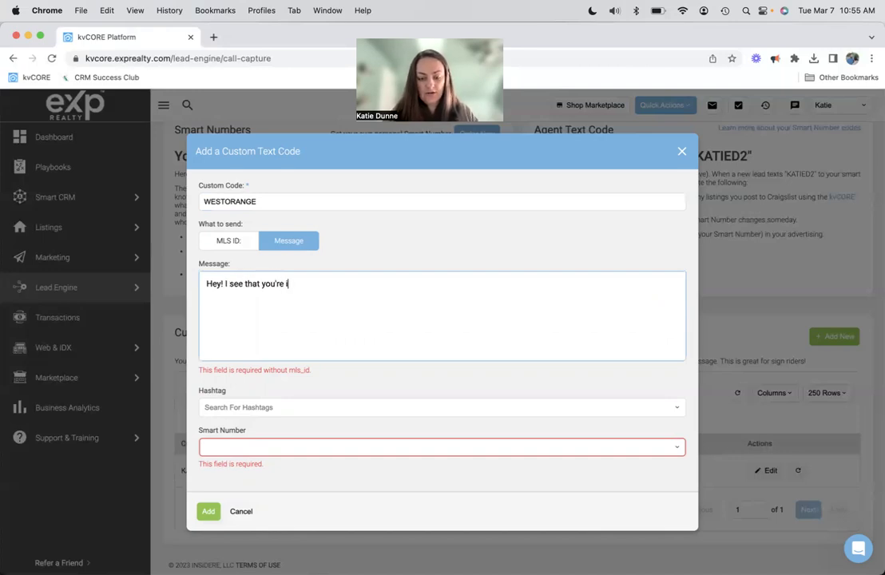
type("ntereste")
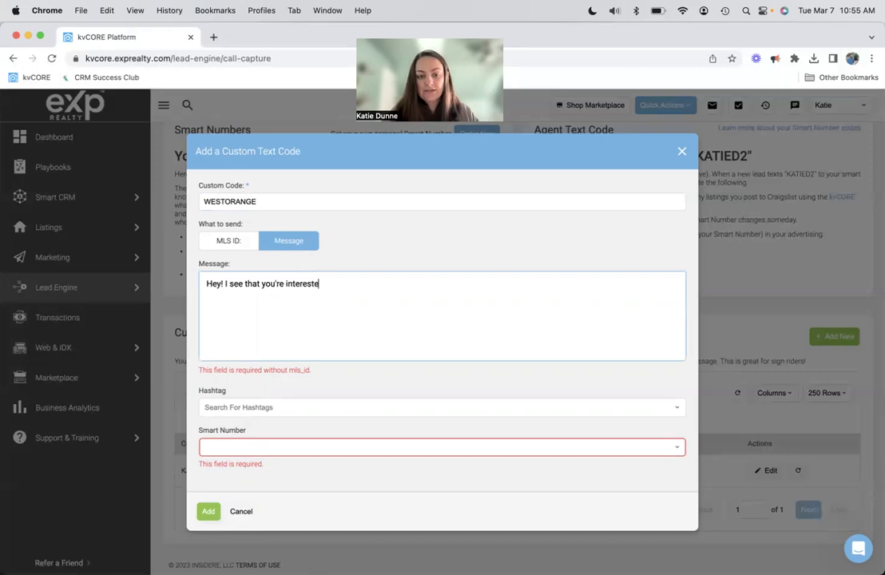
type("d in buying o")
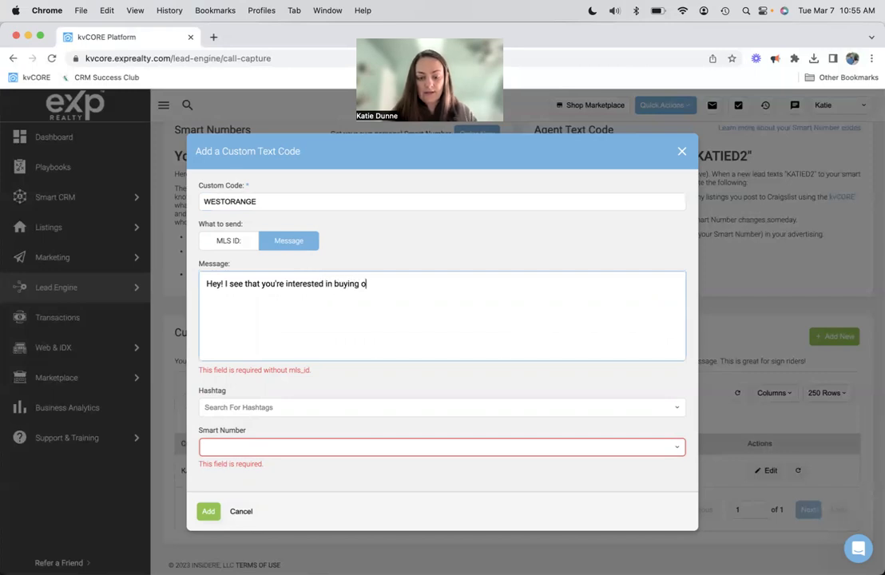
type("r selling in W")
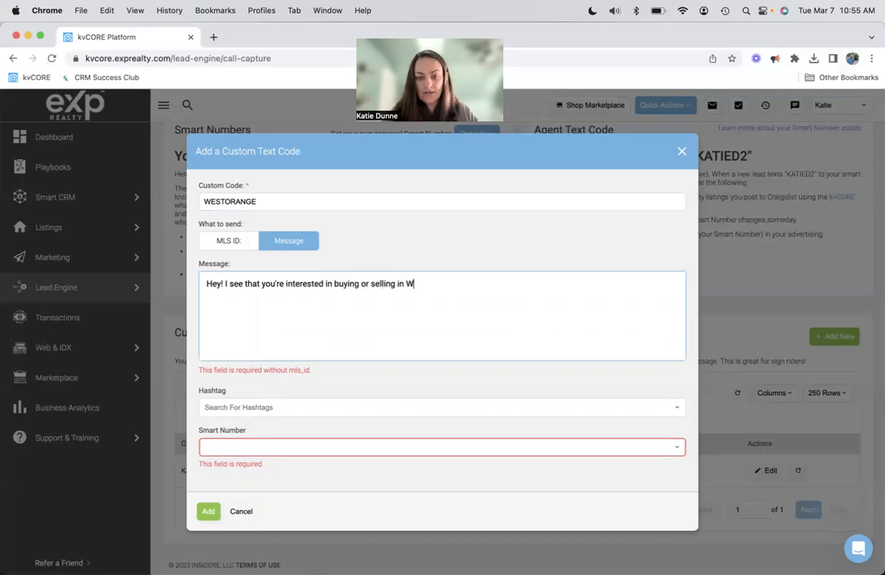
type("est Orange.")
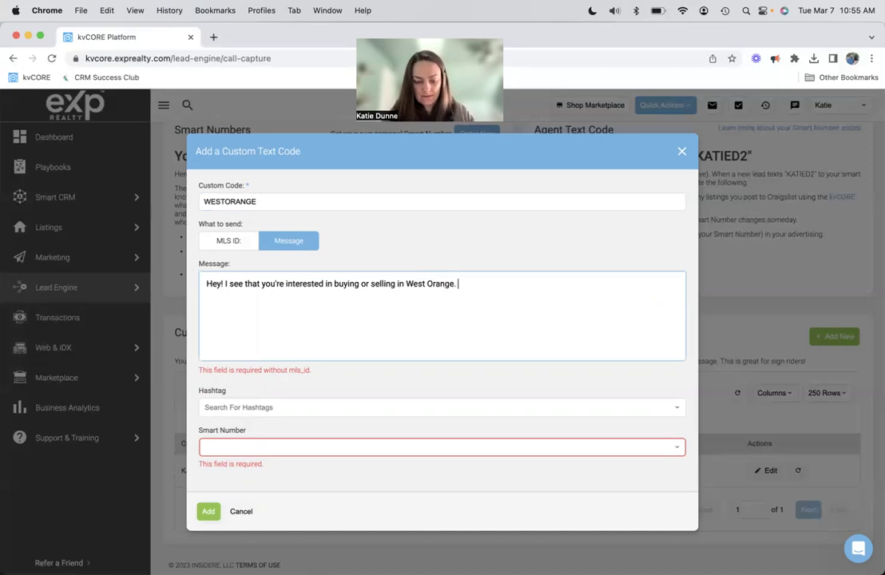
type("Tell me a")
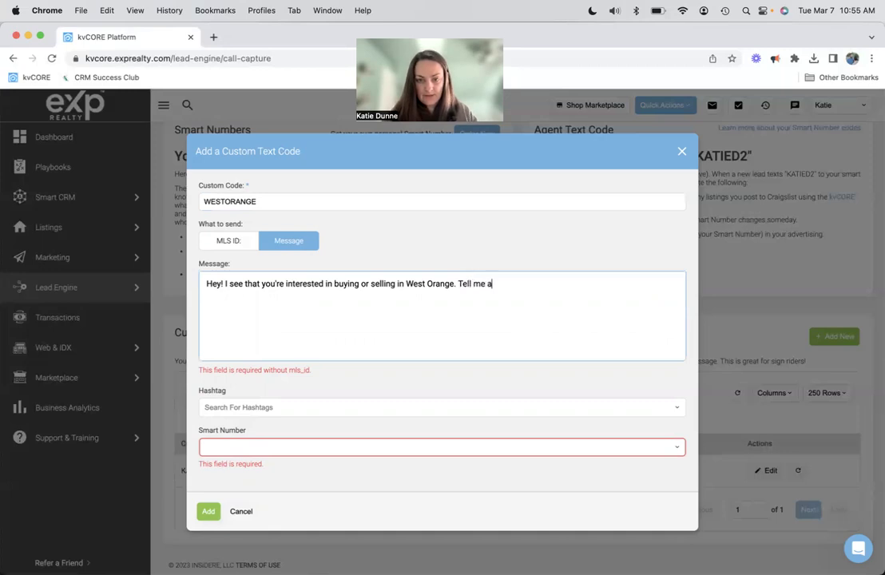
key("BackSpace")
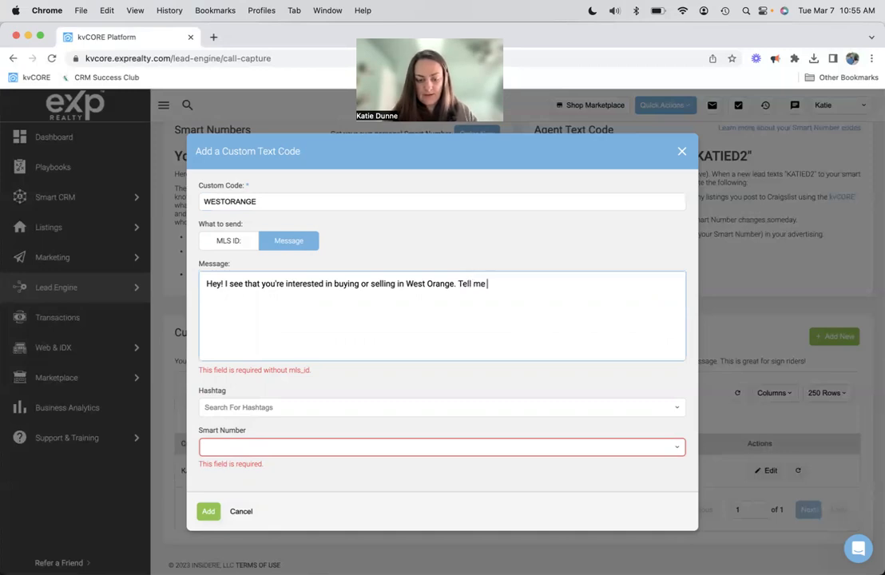
- End the message with 'more!' and add the WOText hashtag
type("more!")
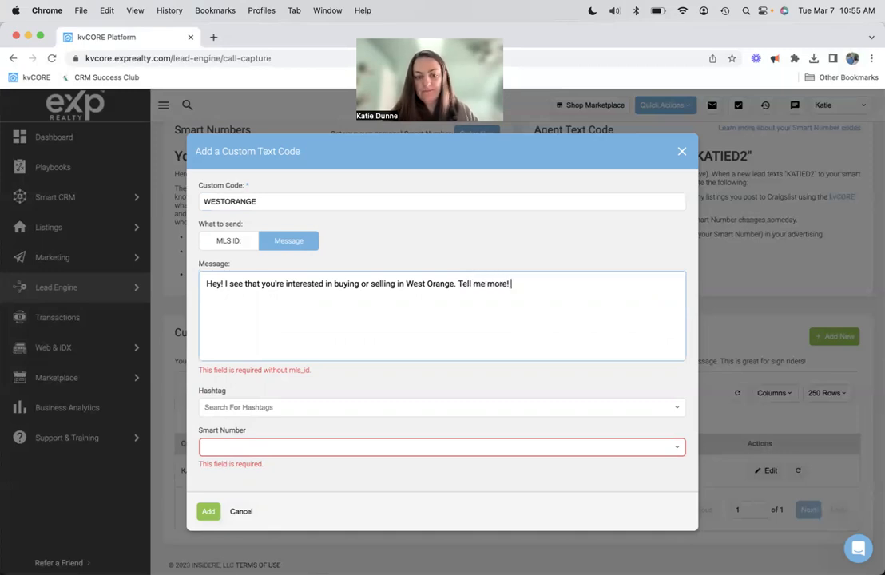
scroll(266, 368, "down", 2)
left_click(276, 354)
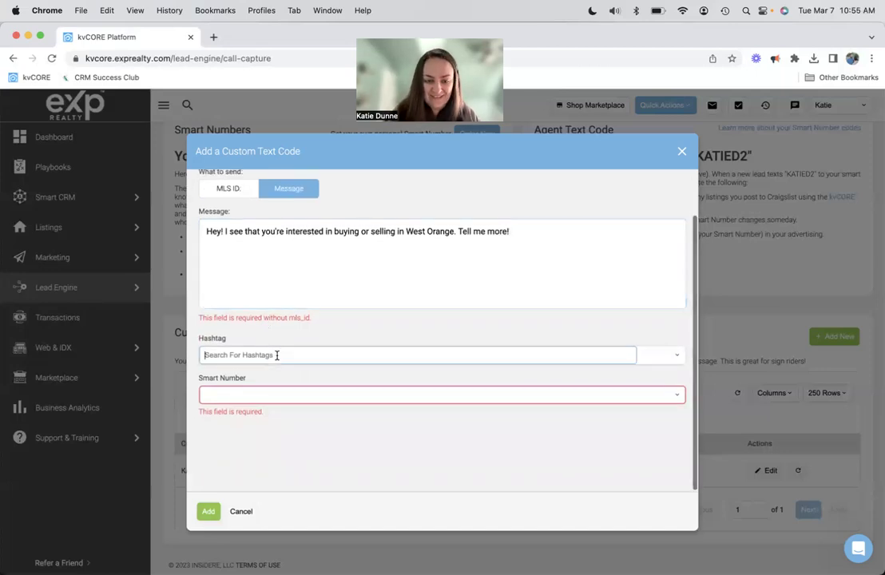
type("WO")
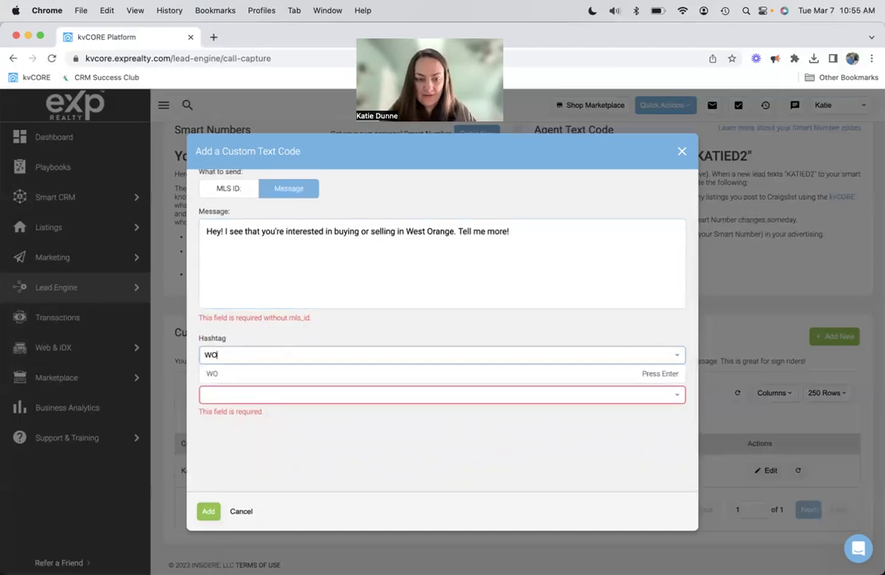
type("Text")
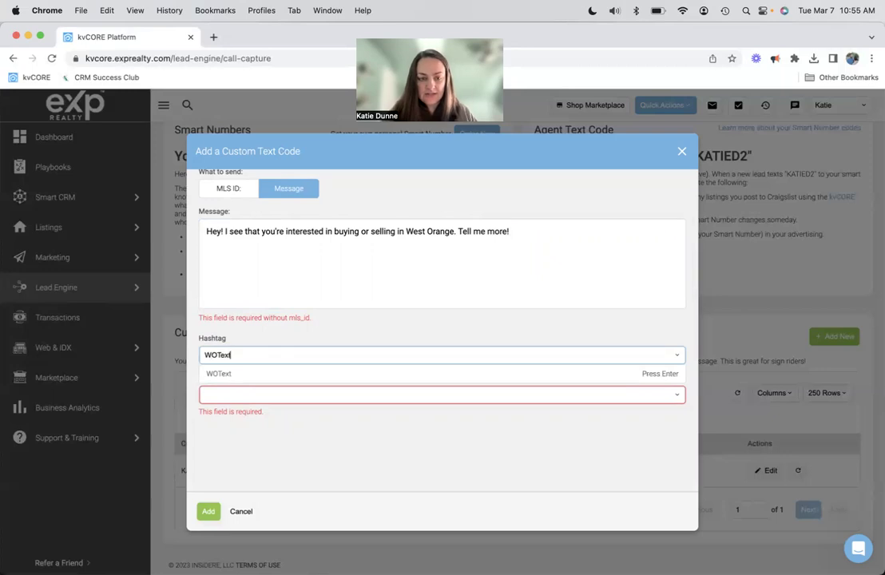
left_click(271, 373)
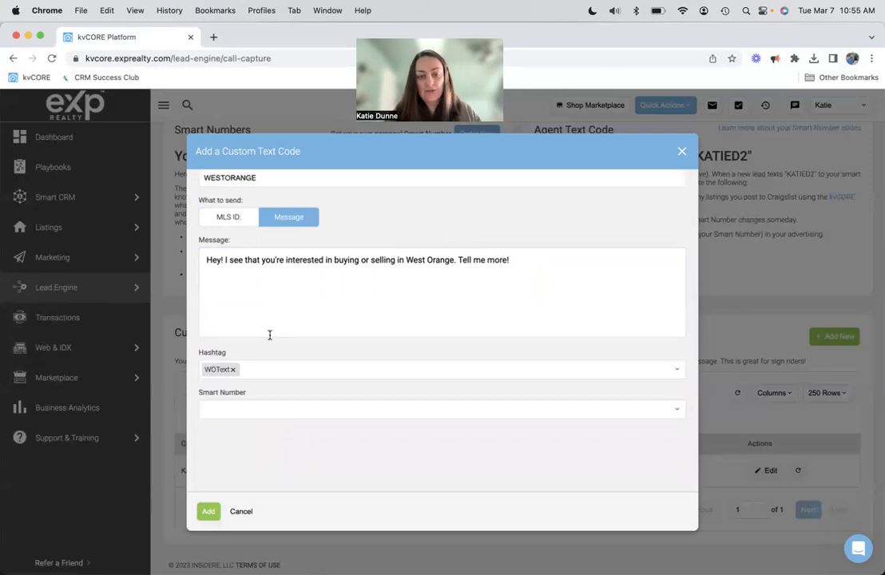
- Assign the office Smart Number to the WESTORANGE code
scroll(269, 335, "up", 1)
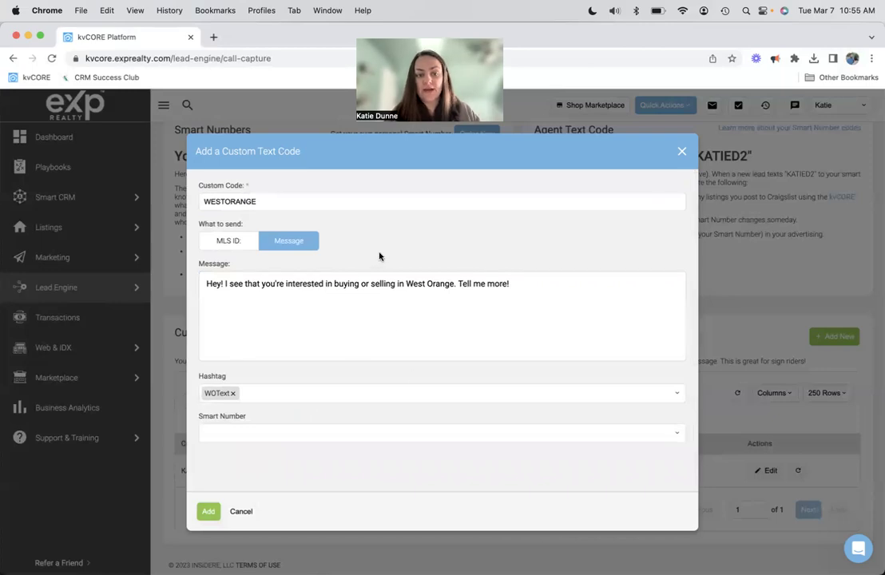
left_click(623, 346)
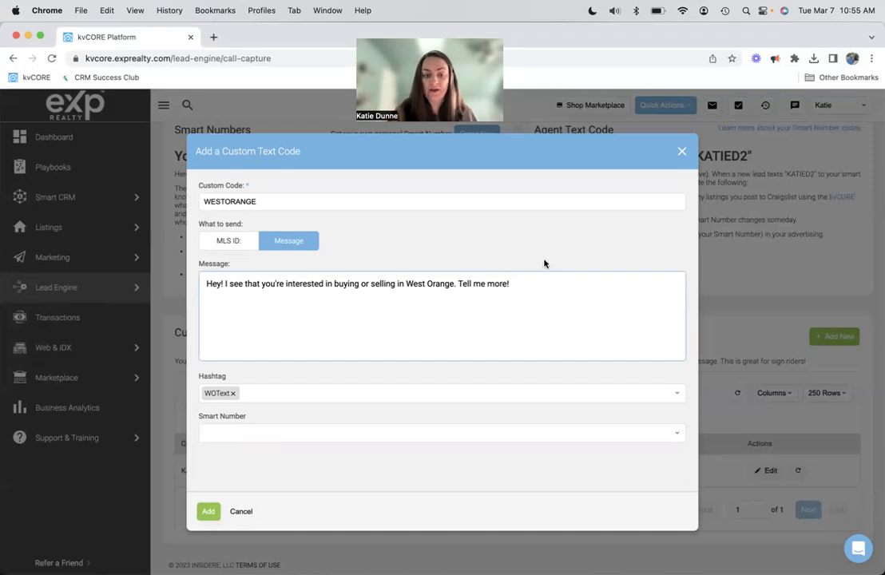
scroll(527, 264, "down", 1)
left_click(348, 413)
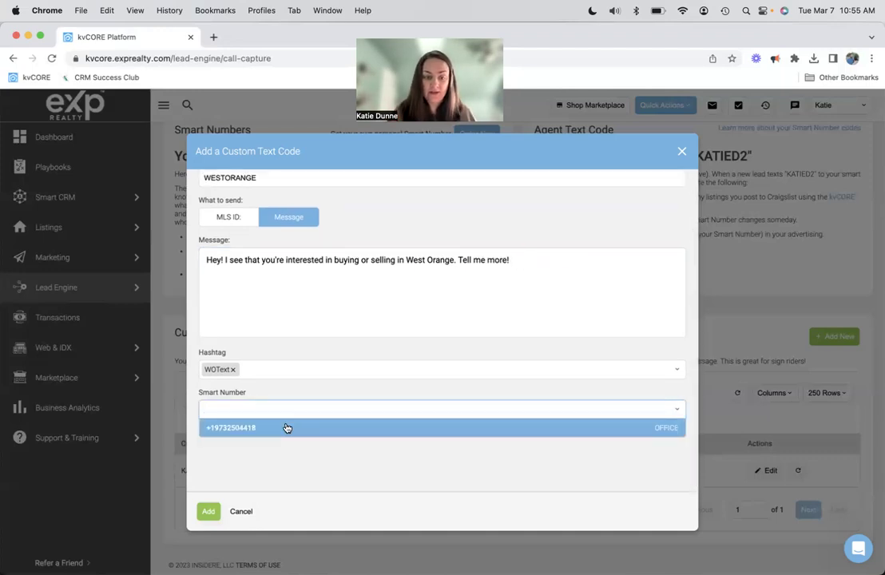
left_click(287, 425)
left_click(209, 511)
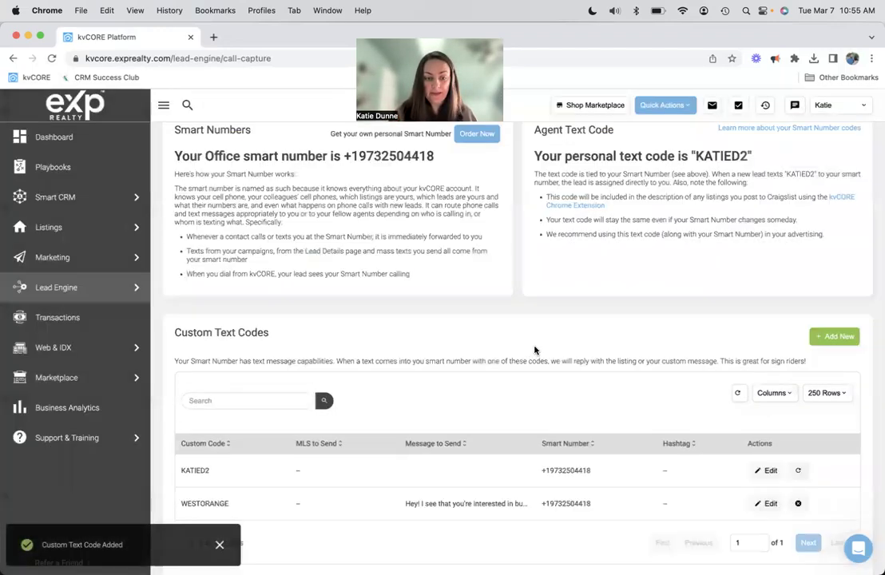
scroll(292, 427, "down", 1)
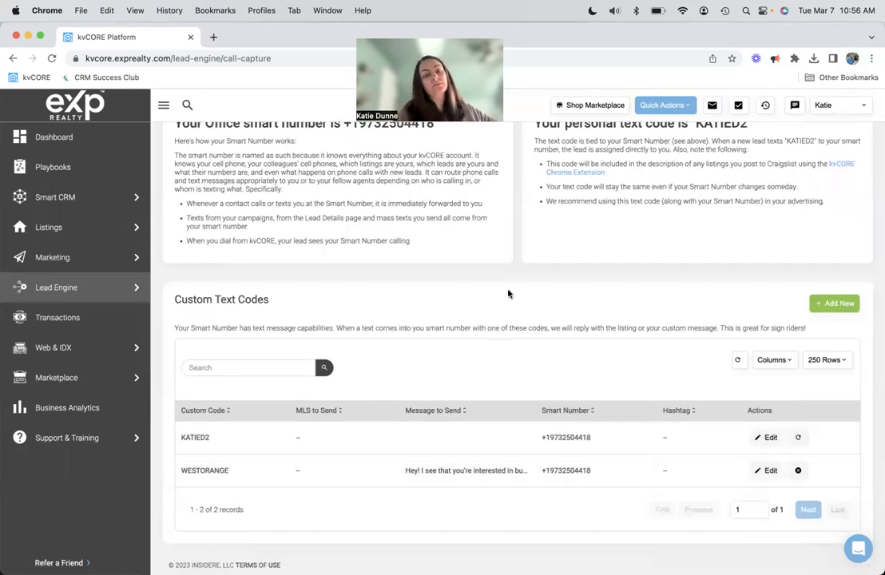
scroll(508, 294, "up", 2)
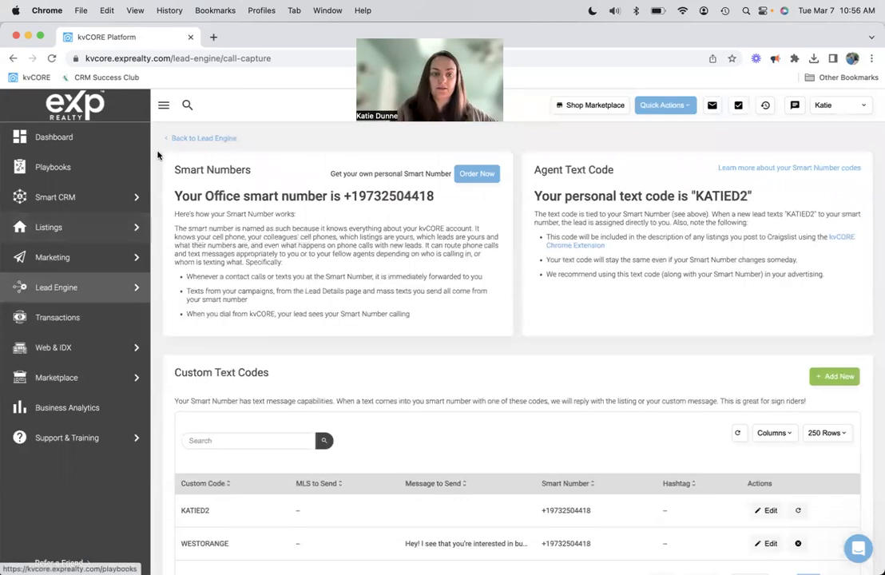
- Go back to the Lead Engine page and scroll through its tool cards
left_click(186, 138)
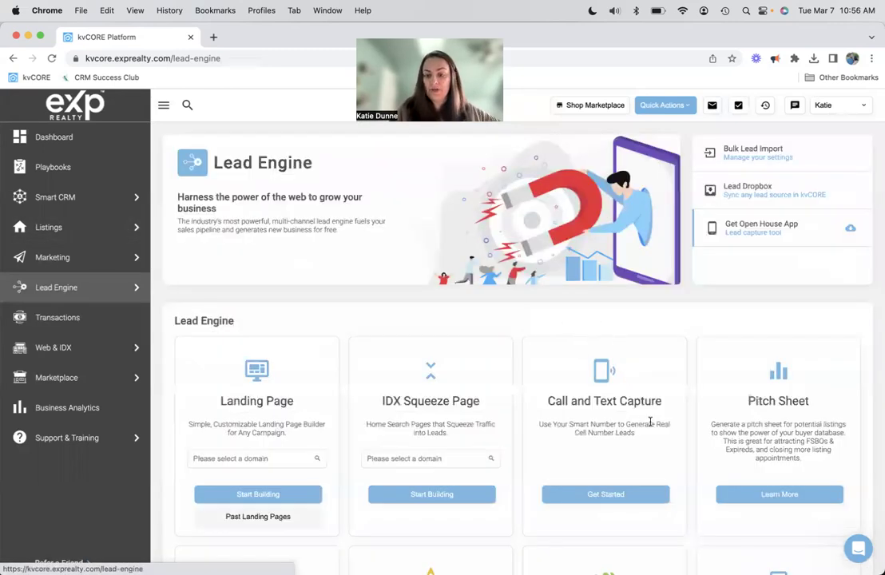
scroll(657, 403, "down", 2)
scroll(686, 371, "down", 4)
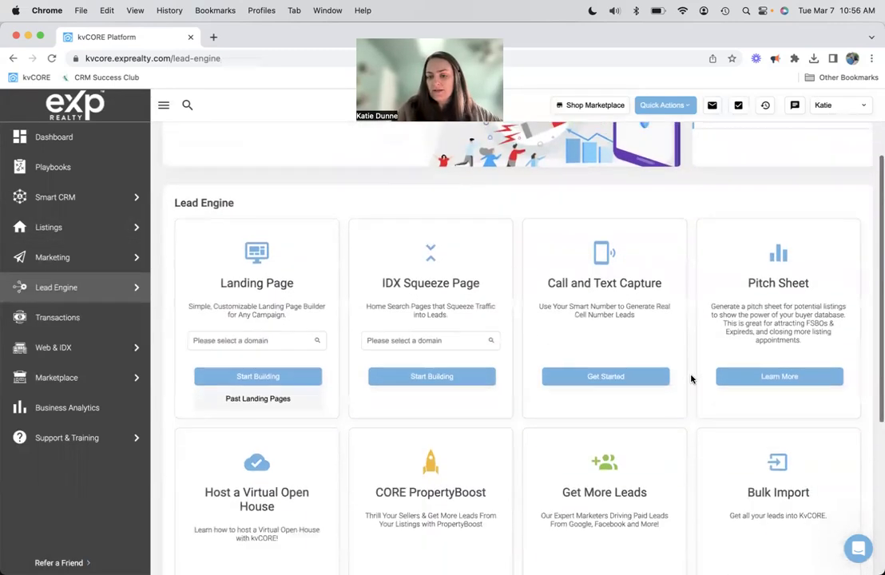
scroll(690, 379, "up", 1)
scroll(690, 379, "up", 4)
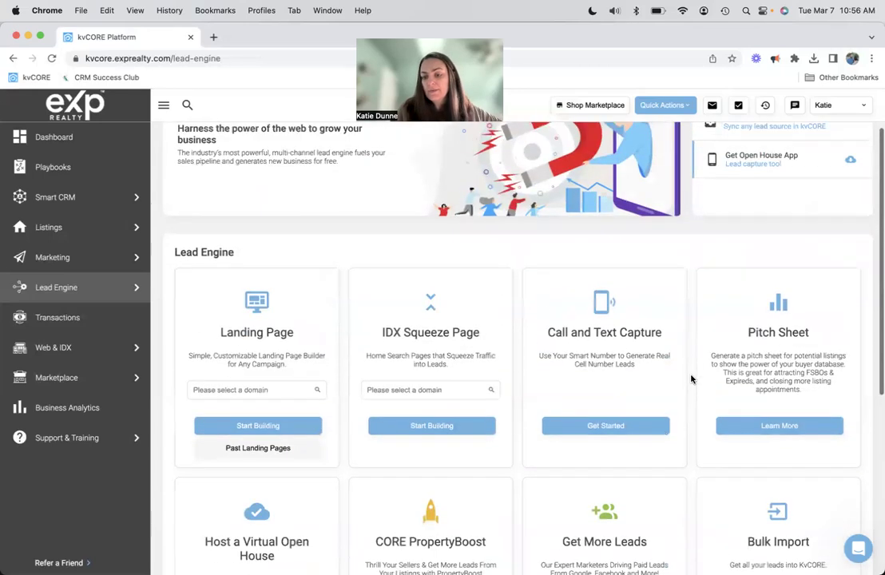